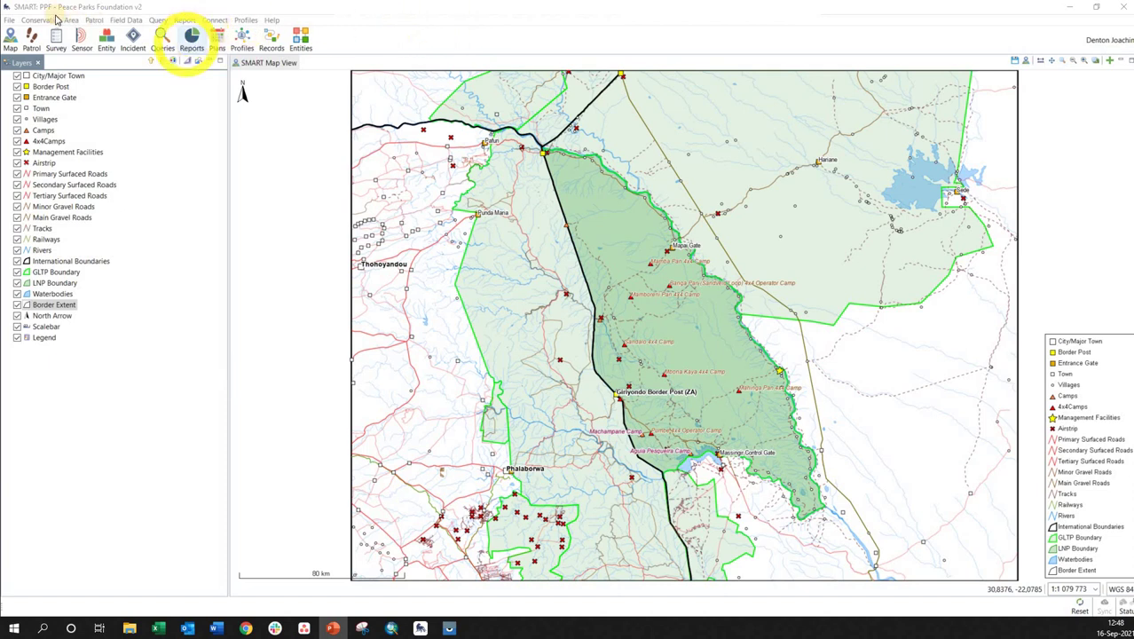
# Add a waypoint signature type named Inspector to the field data collection options and save it.
pyautogui.click(122, 19)
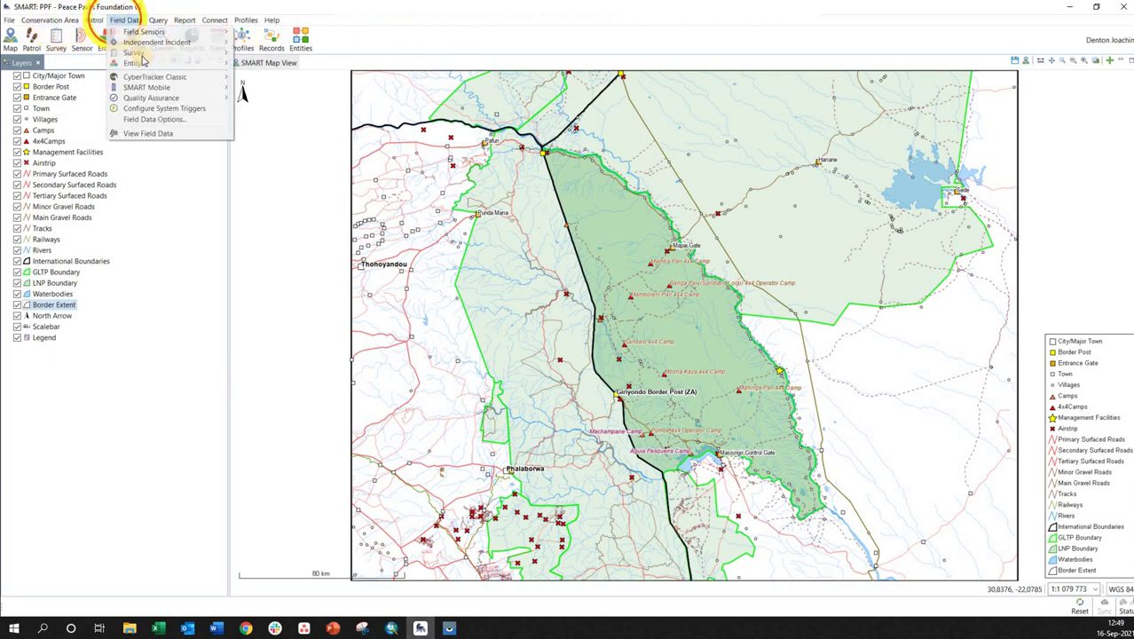
pyautogui.moveTo(226, 88)
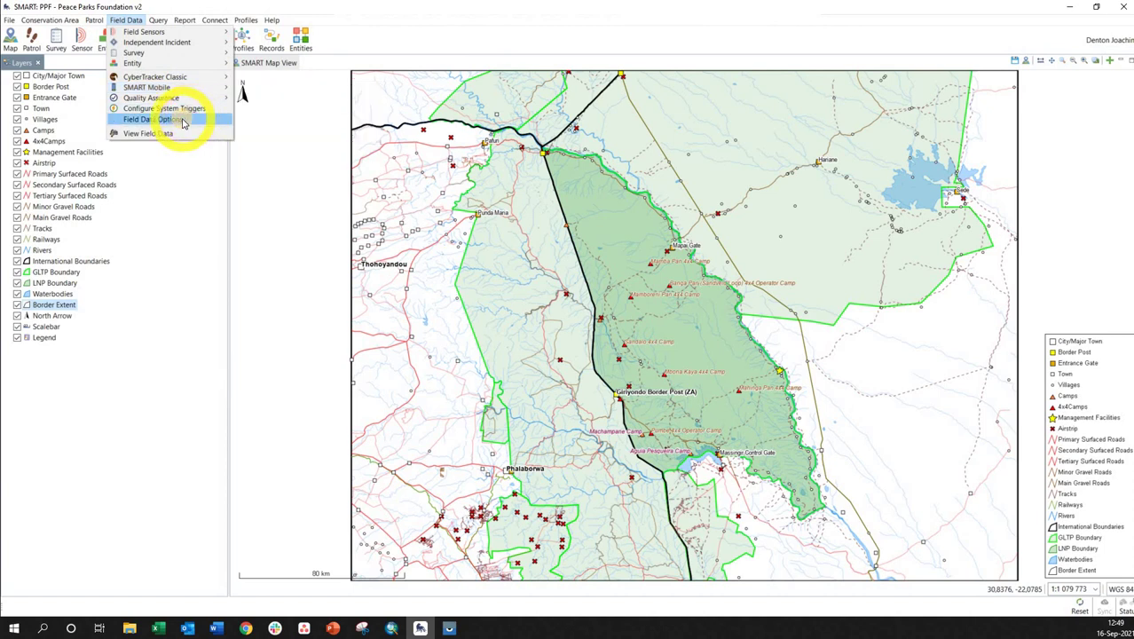
pyautogui.click(185, 119)
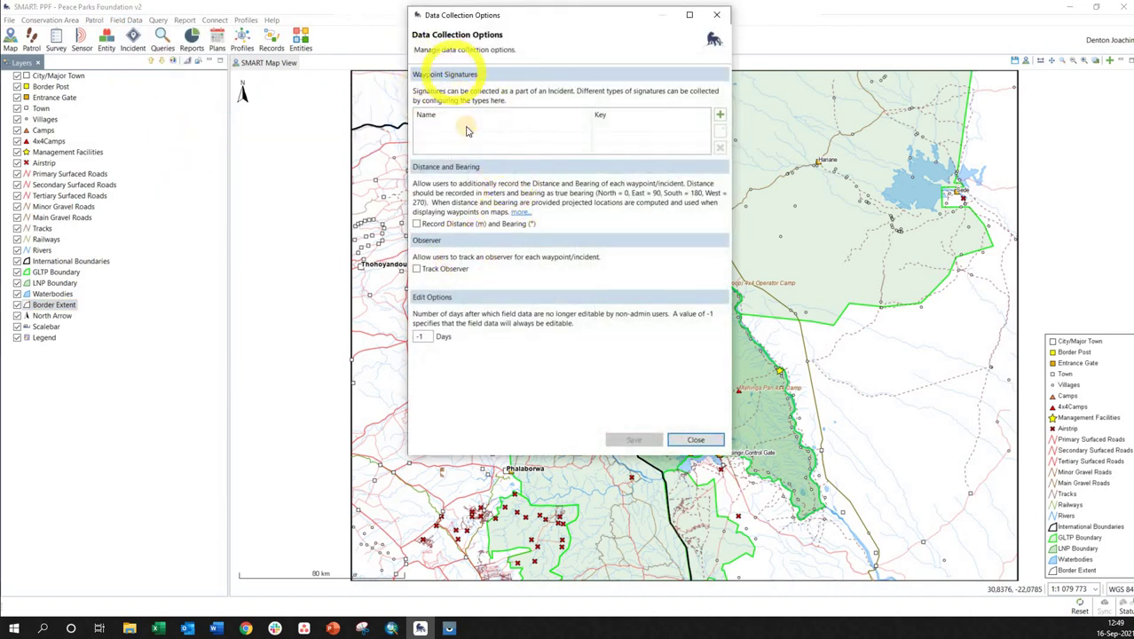
pyautogui.click(720, 116)
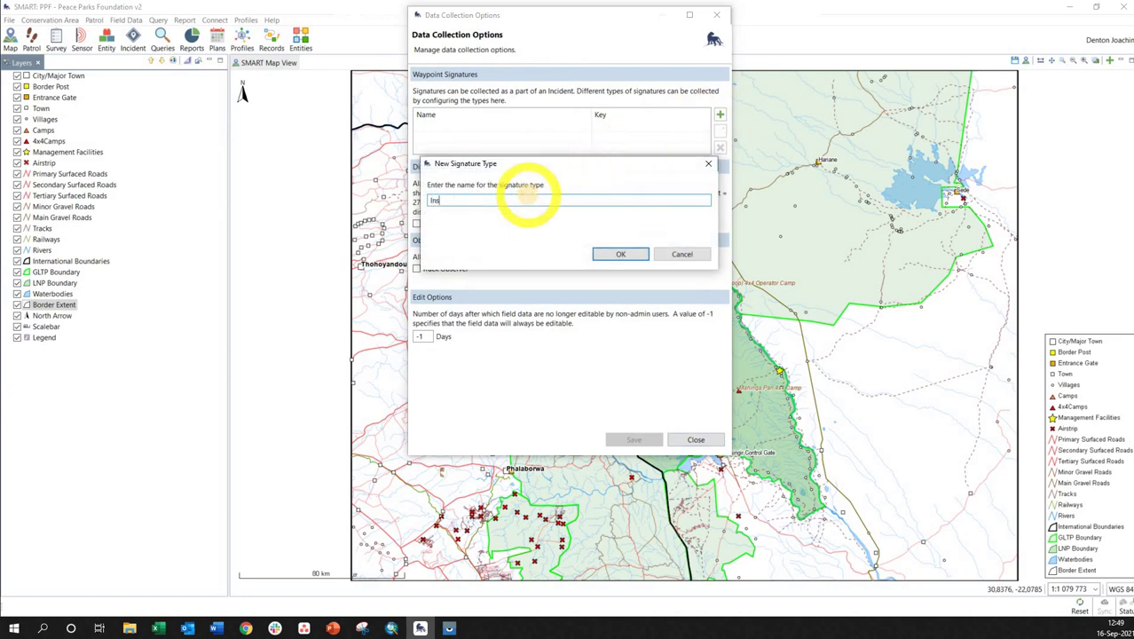
pyautogui.click(637, 257)
pyautogui.click(621, 255)
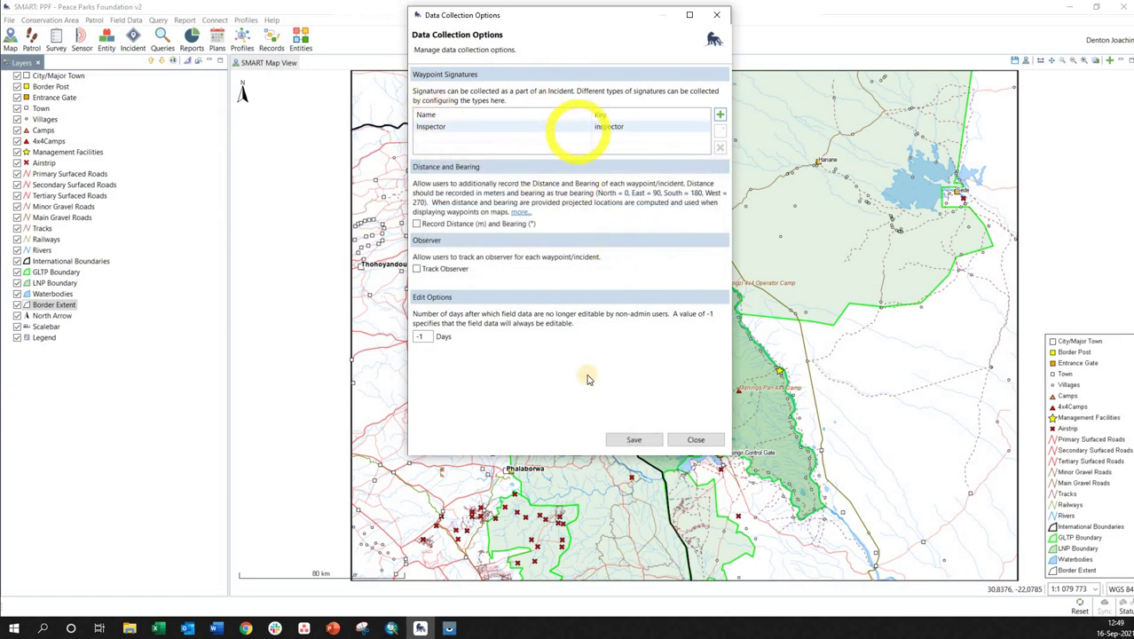
pyautogui.click(641, 440)
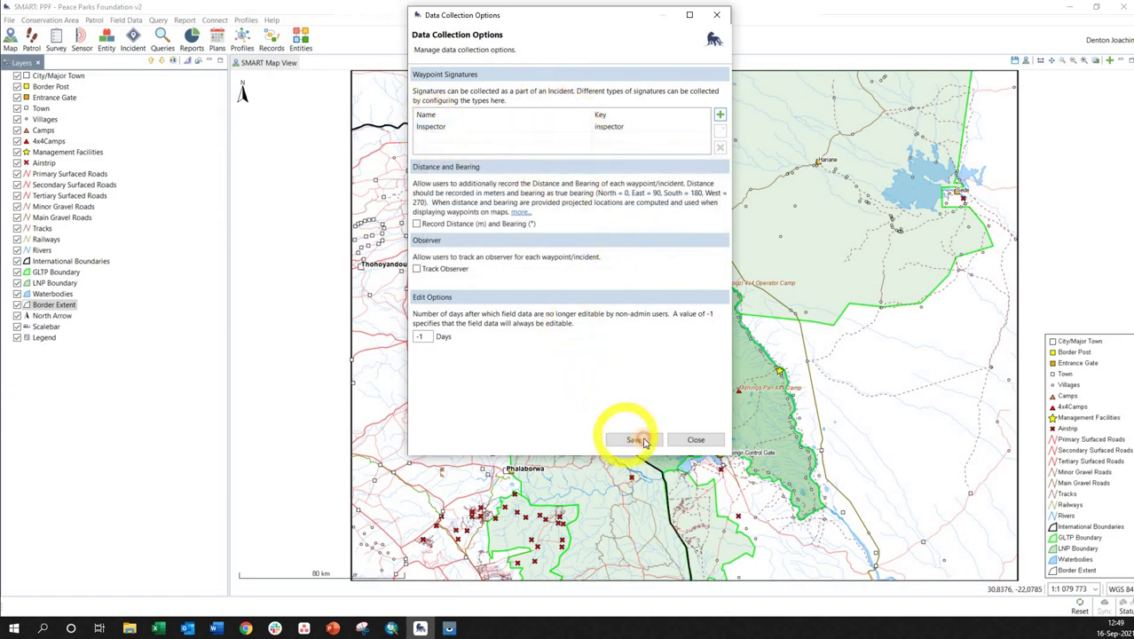
pyautogui.click(696, 440)
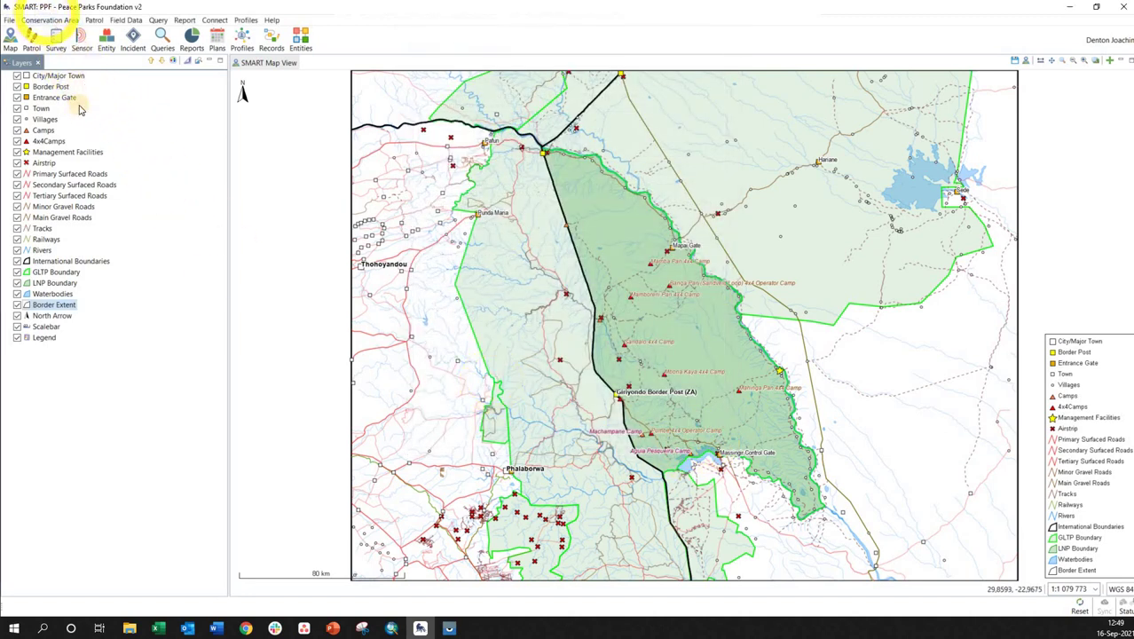
# Enable the Inspector signature for the Tourism category of the Points of Interest configurable model and save the model.
pyautogui.click(50, 19)
pyautogui.click(66, 132)
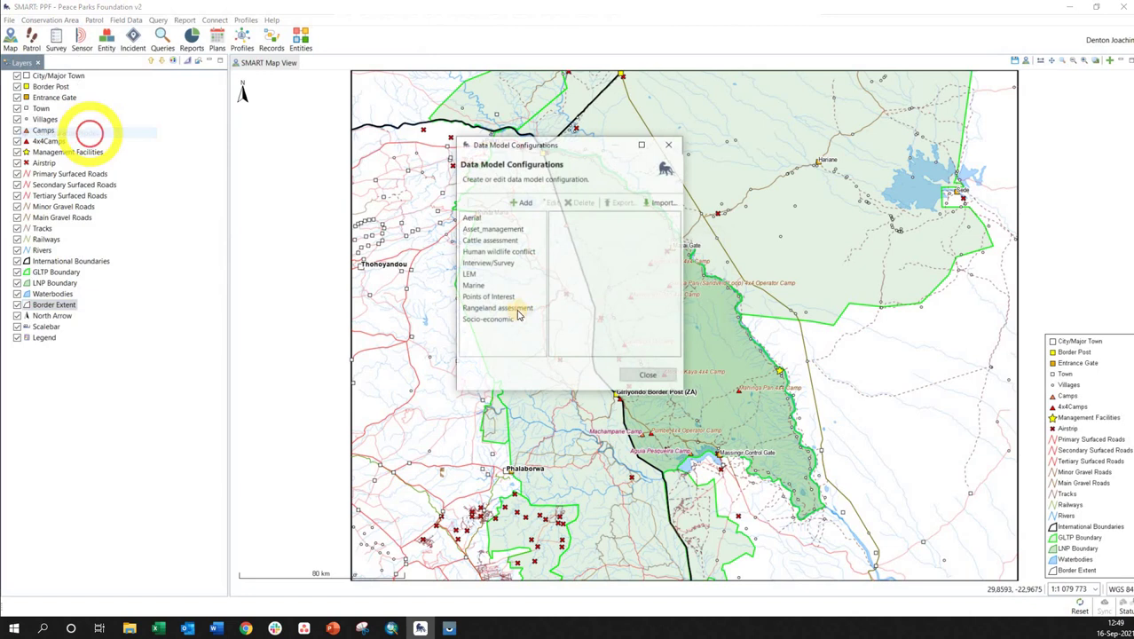
pyautogui.click(486, 297)
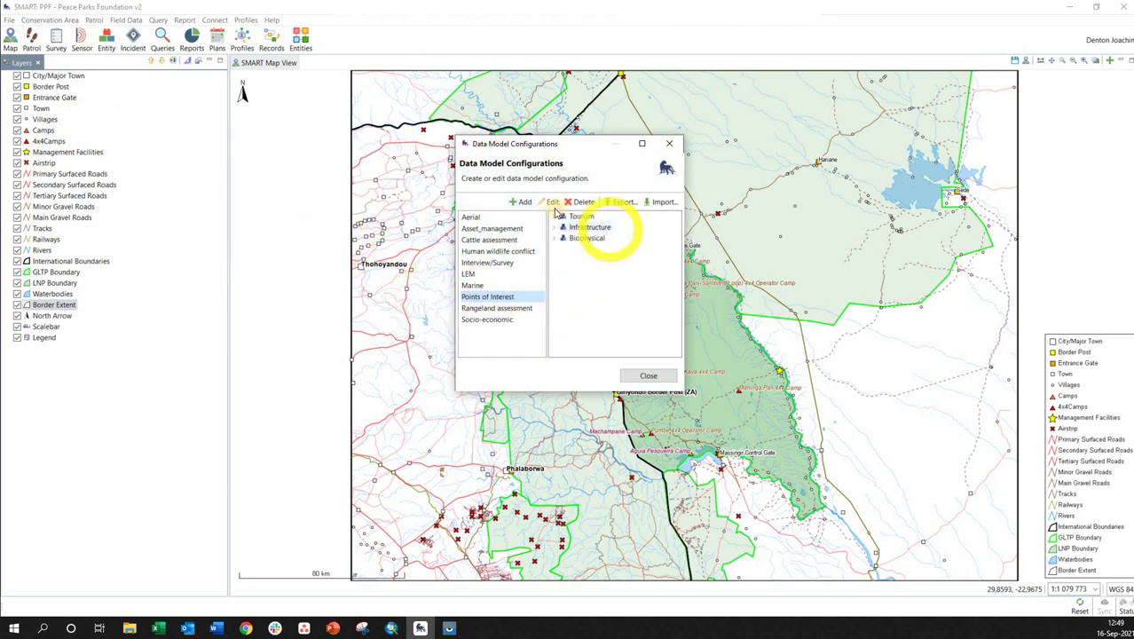
pyautogui.click(550, 202)
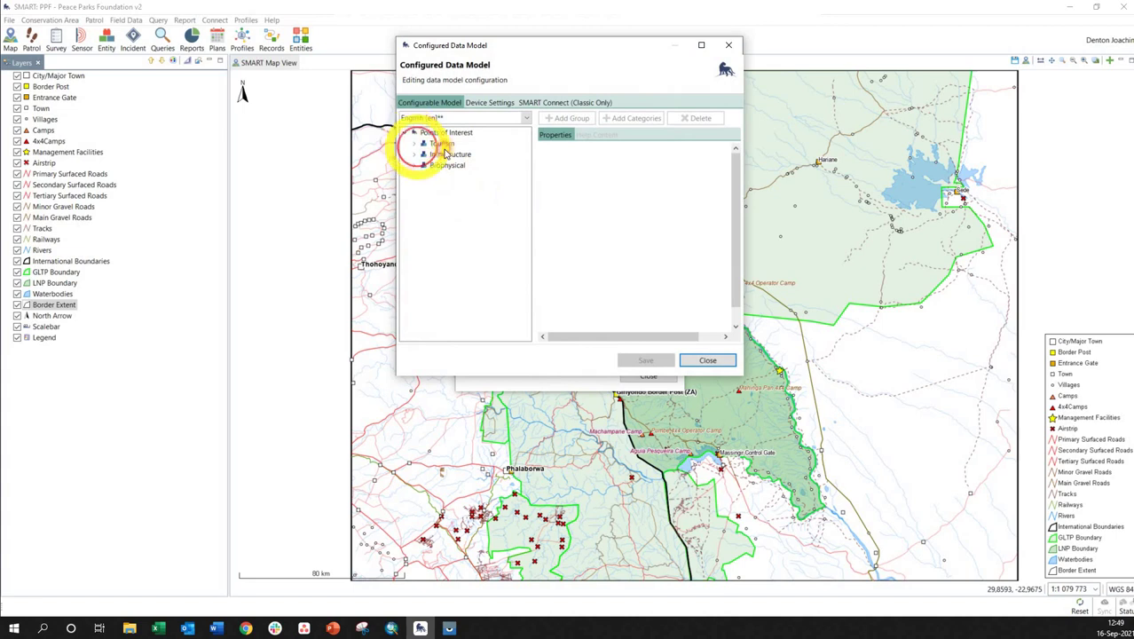
pyautogui.doubleClick(441, 144)
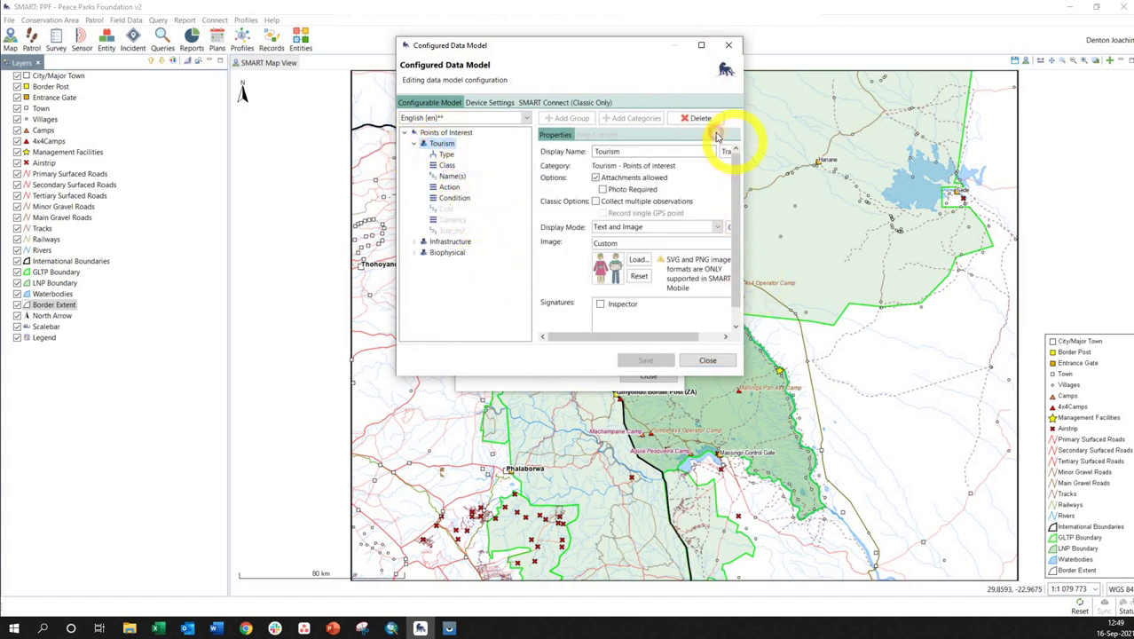
pyautogui.click(701, 44)
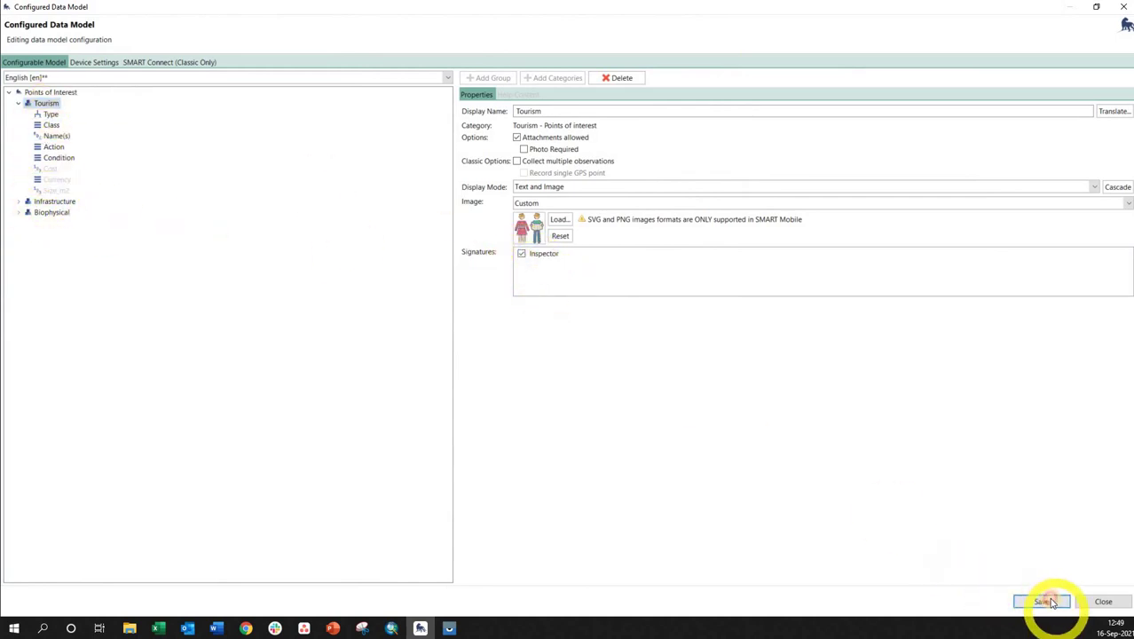
pyautogui.click(521, 253)
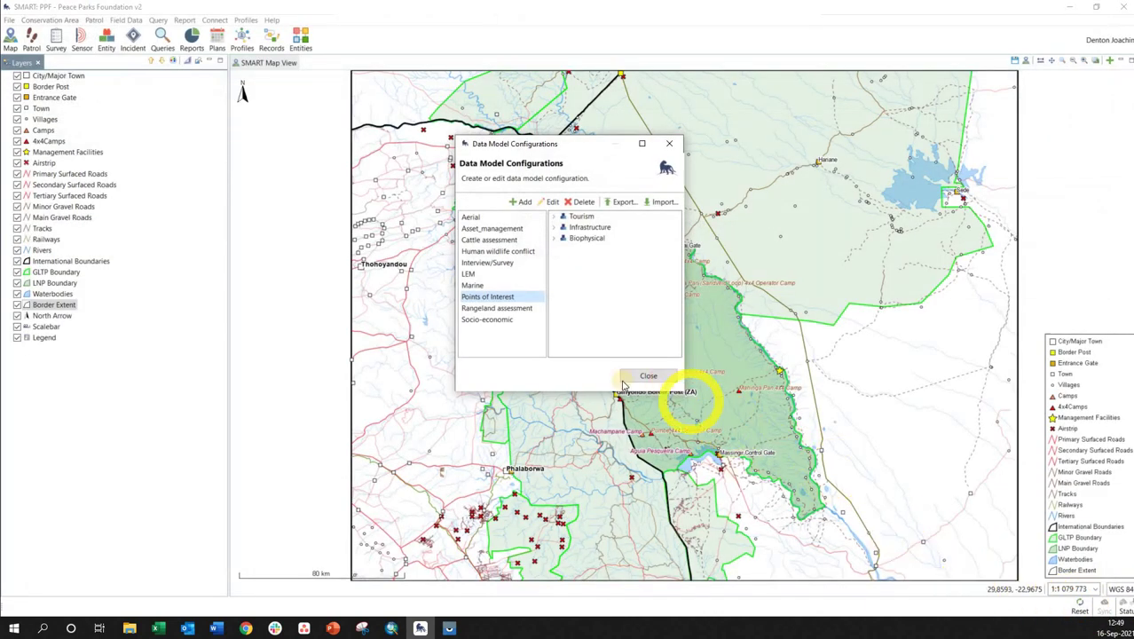
pyautogui.click(654, 375)
# Create a SMART Mobile patrol package named POI that uses the Points of Interest configurable model.
pyautogui.click(126, 19)
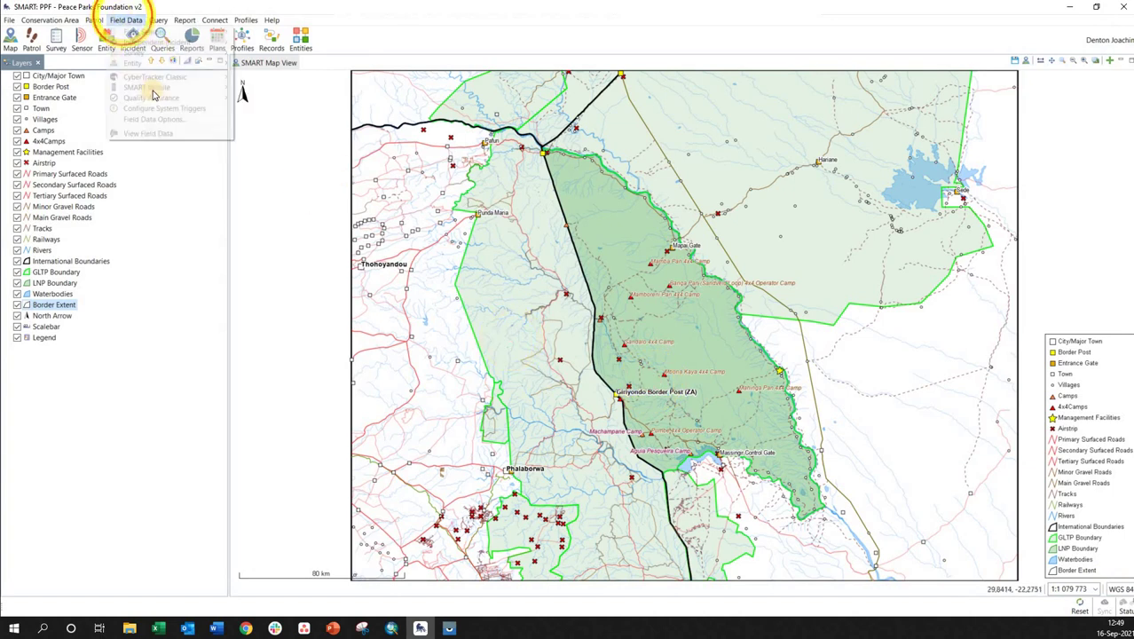
pyautogui.moveTo(147, 87)
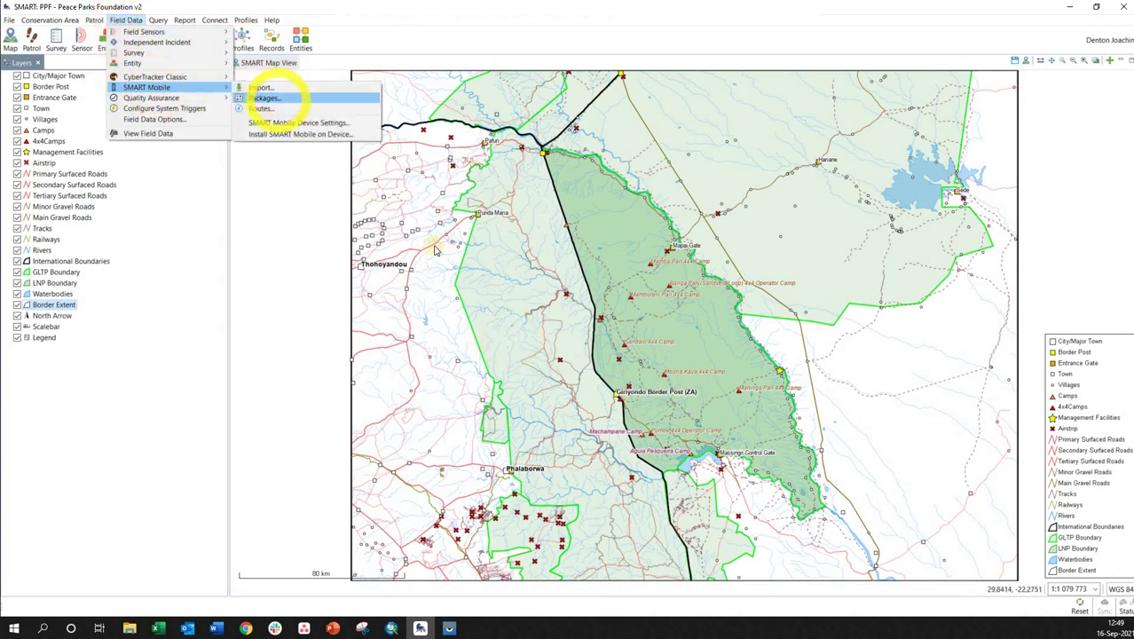
pyautogui.click(266, 98)
pyautogui.click(652, 219)
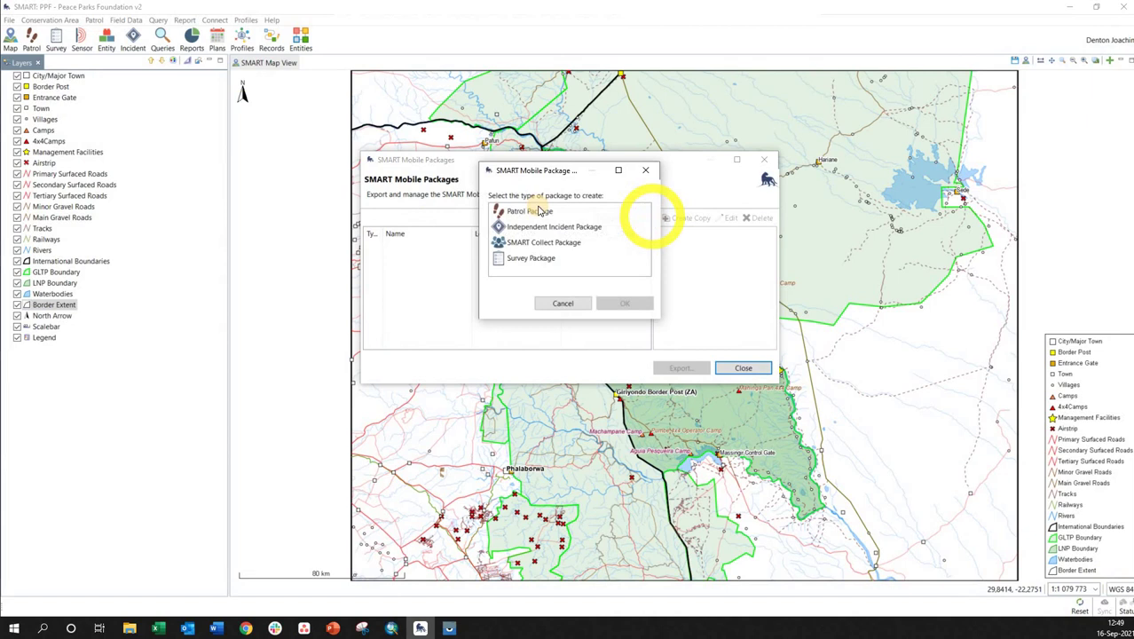
pyautogui.click(624, 303)
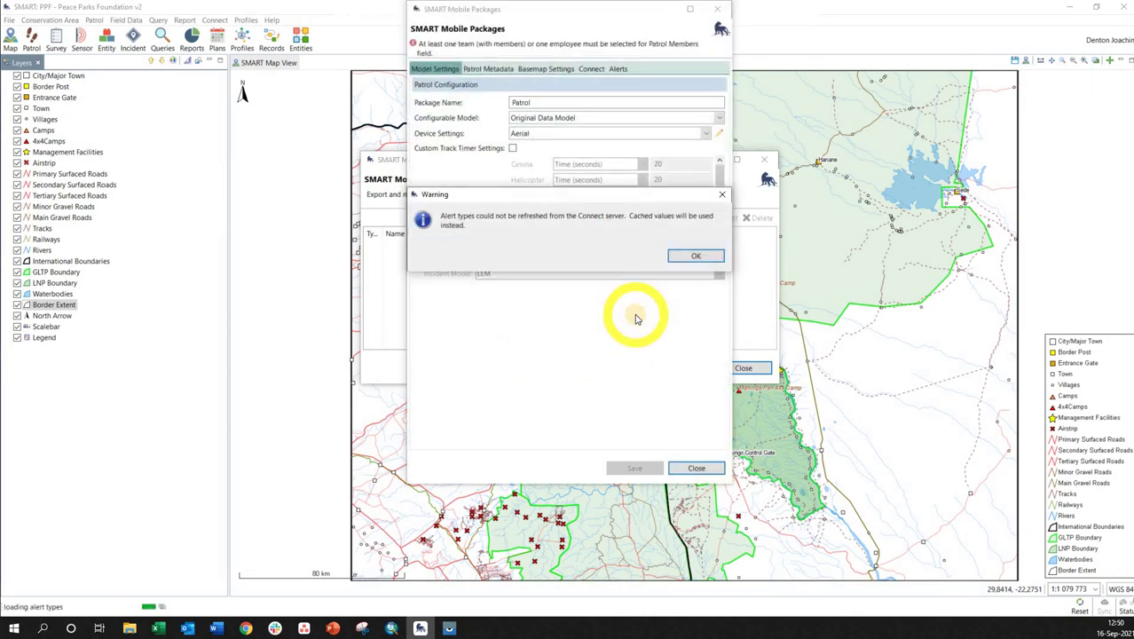
pyautogui.click(709, 257)
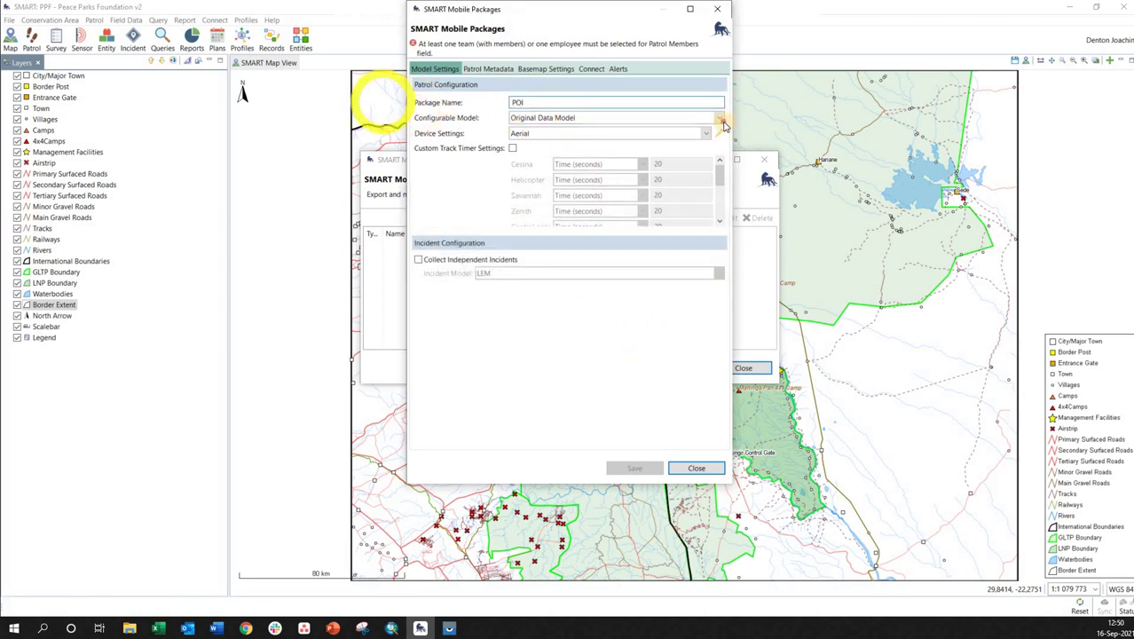
pyautogui.click(718, 117)
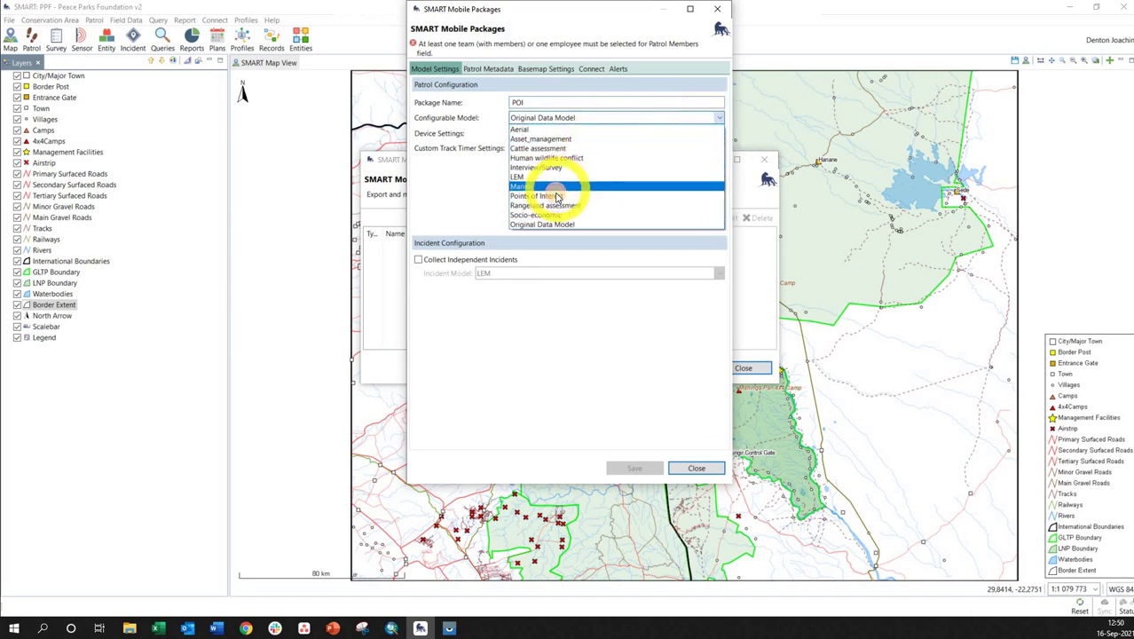
pyautogui.click(554, 195)
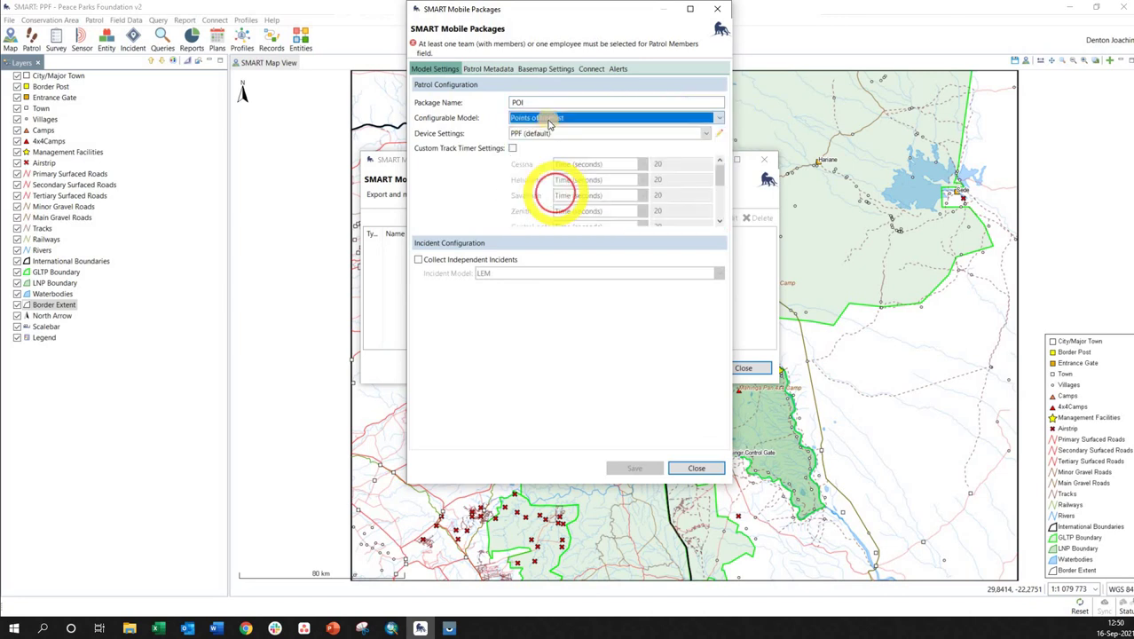
# Include the first four listed employees as patrol members, show only the checked ones, and save the package.
pyautogui.click(488, 69)
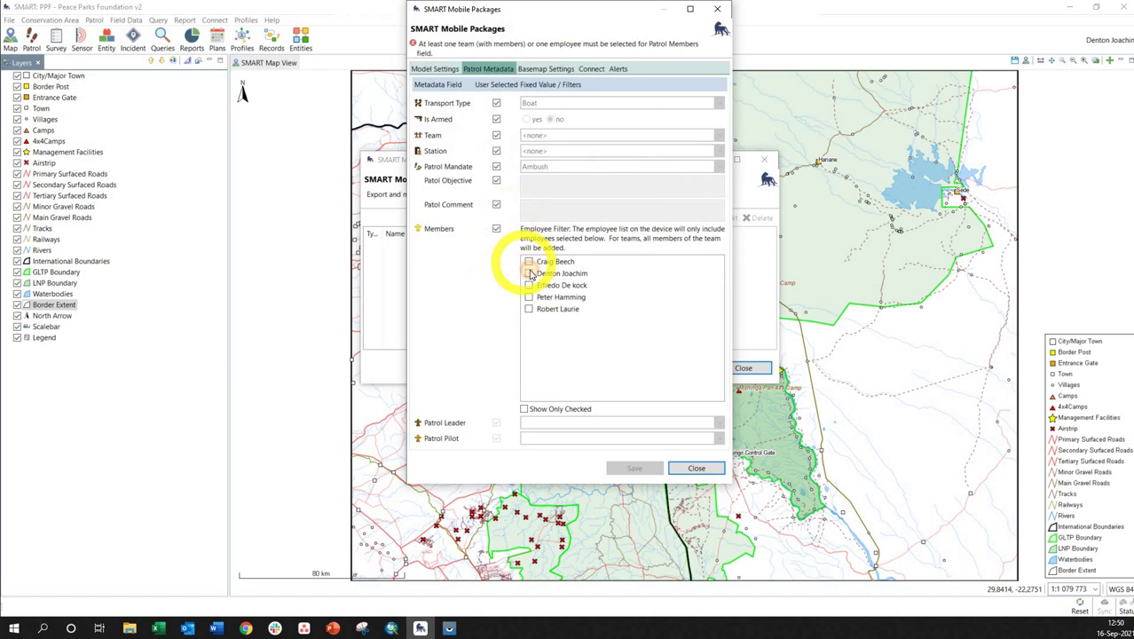
pyautogui.click(528, 273)
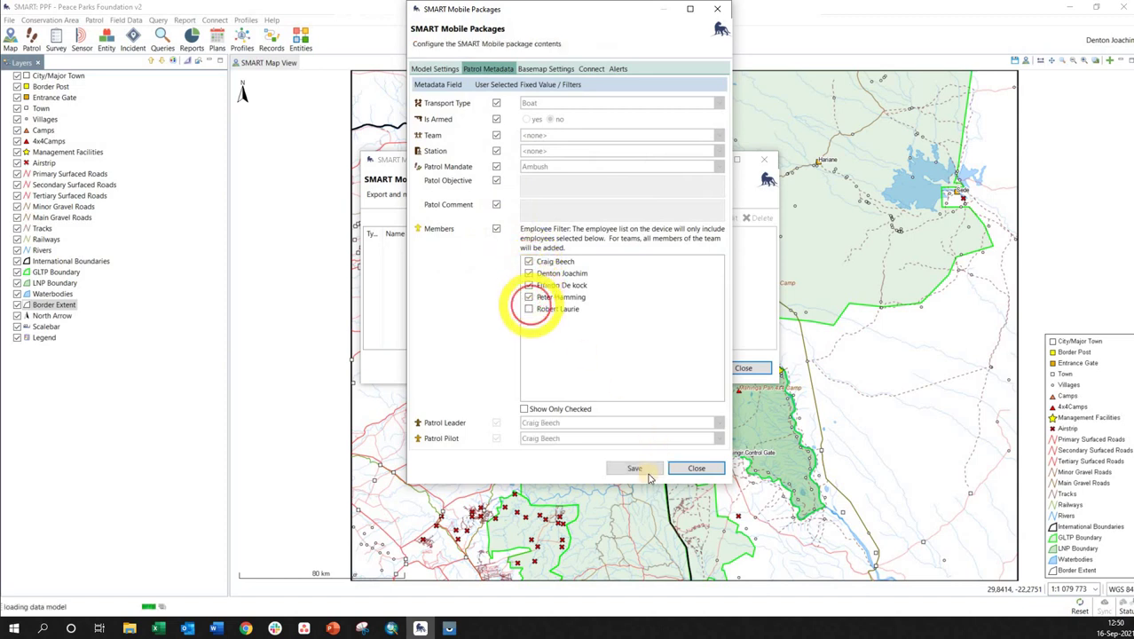
pyautogui.click(635, 468)
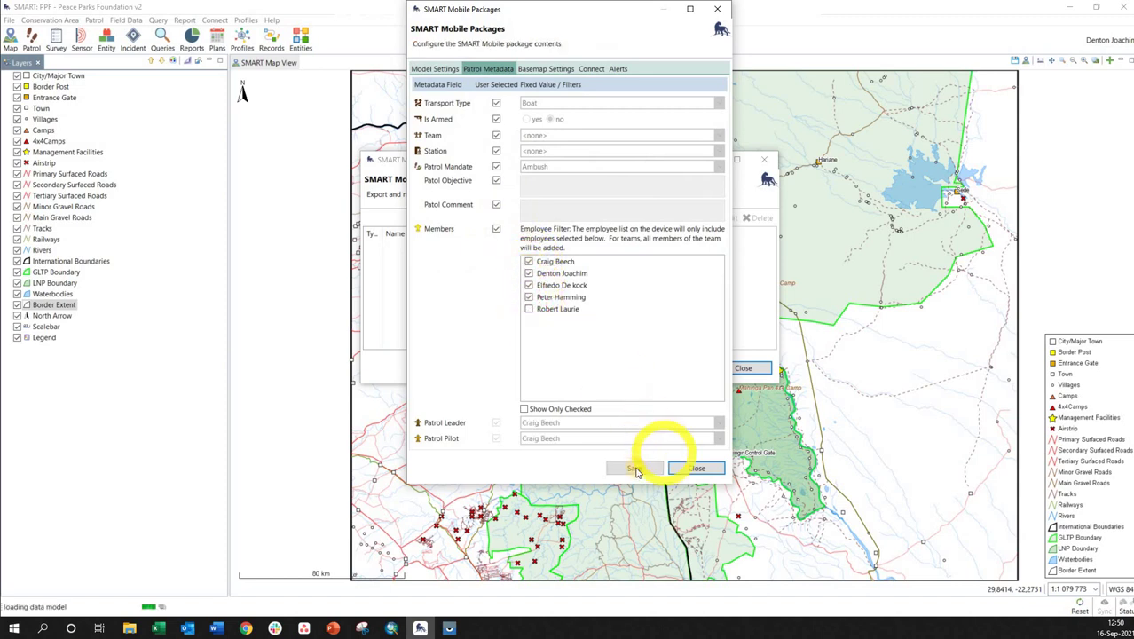
pyautogui.click(525, 409)
pyautogui.click(640, 470)
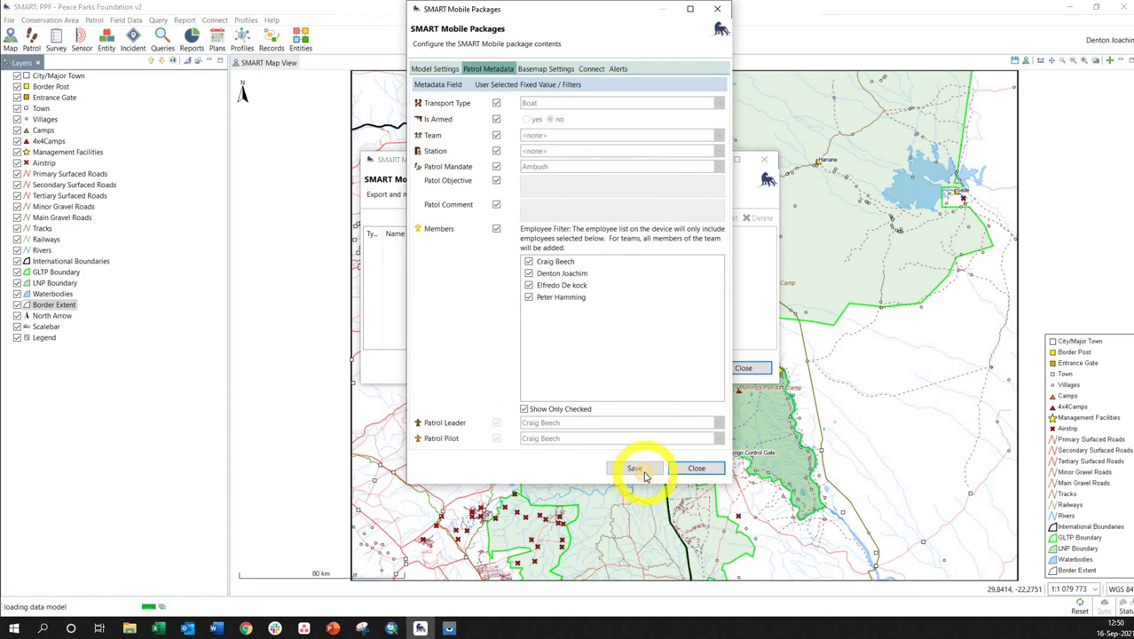
pyautogui.click(701, 468)
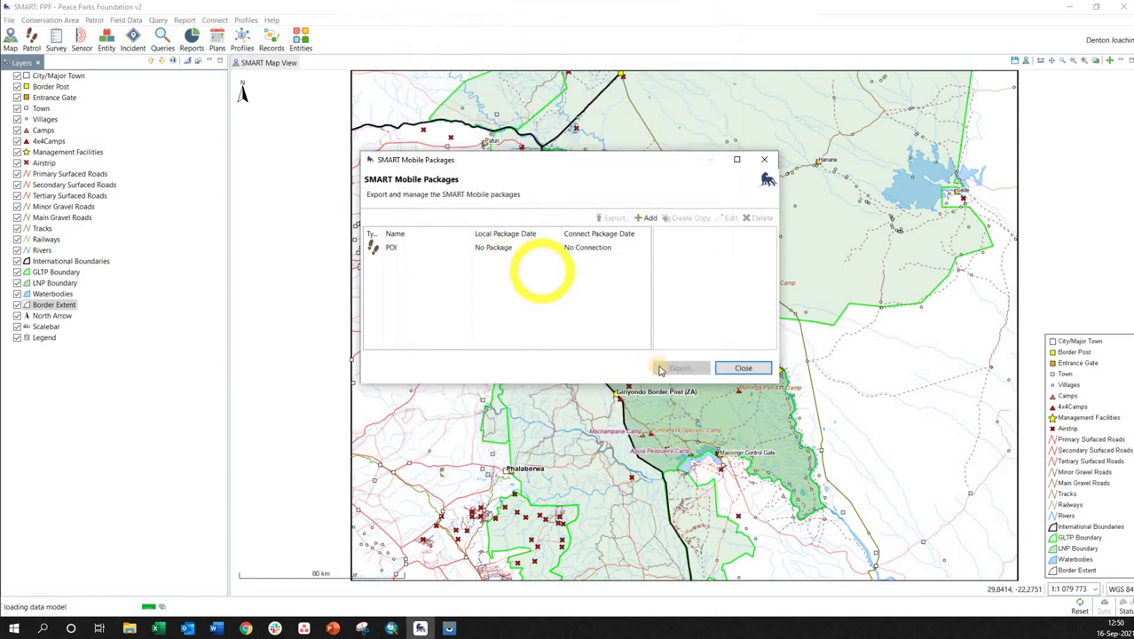
# Export the POI package to the connected device, skipping the SMART Connect credentials.
pyautogui.click(533, 249)
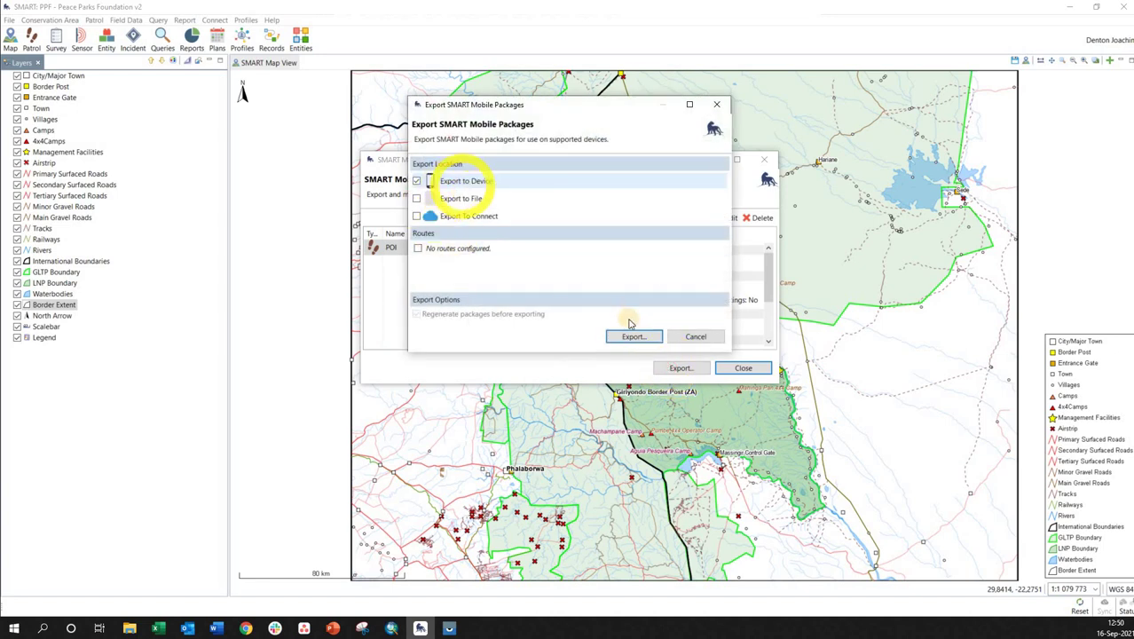
pyautogui.click(634, 337)
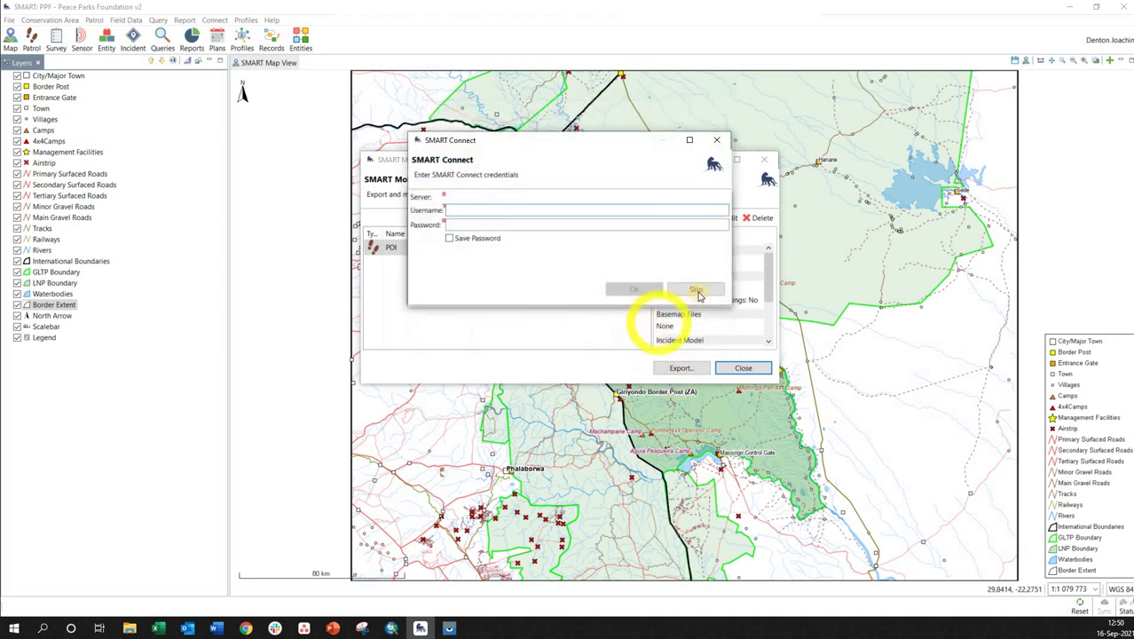
pyautogui.click(696, 291)
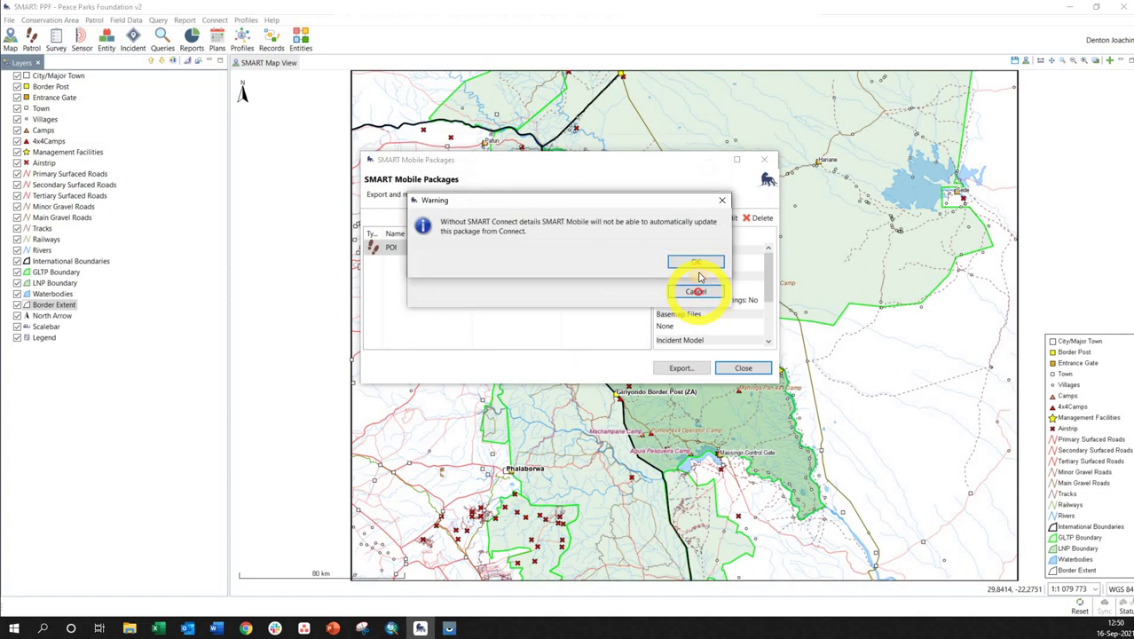
pyautogui.click(681, 266)
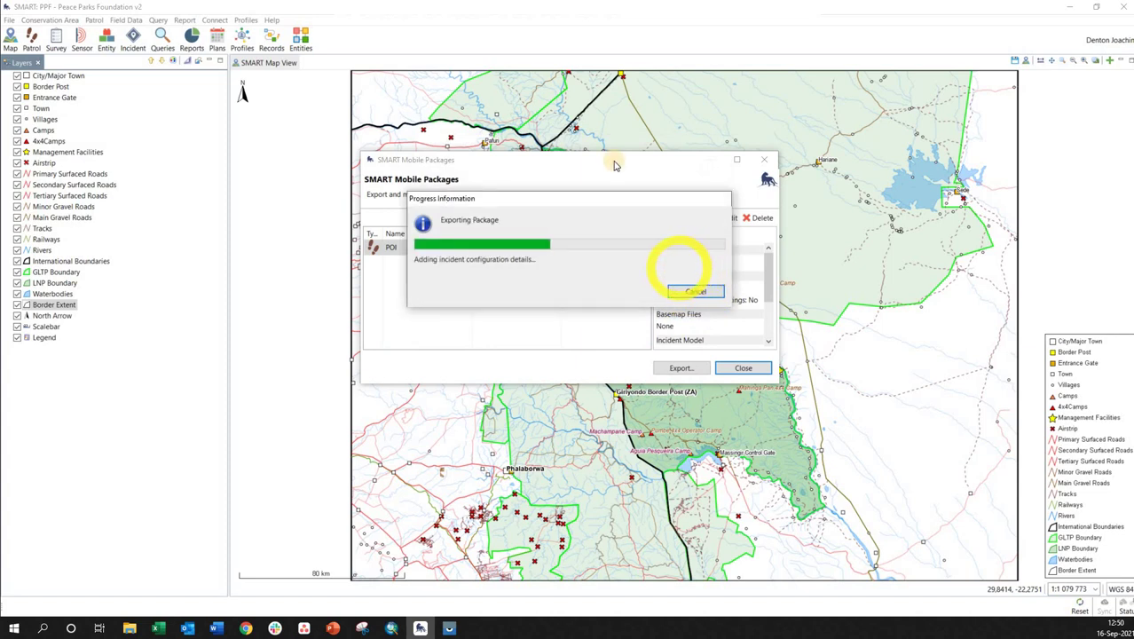
pyautogui.click(745, 368)
# Switch to SMART Mobile on the mirrored phone, open the POI project, and bring up the form for starting a patrol.
pyautogui.click(1069, 7)
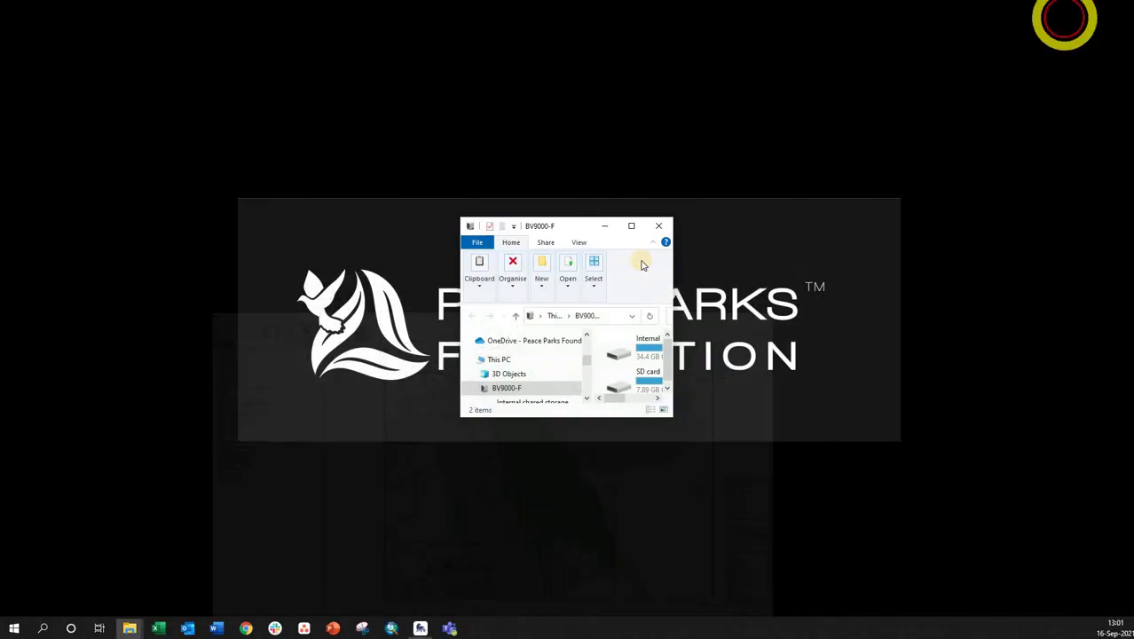
pyautogui.click(657, 229)
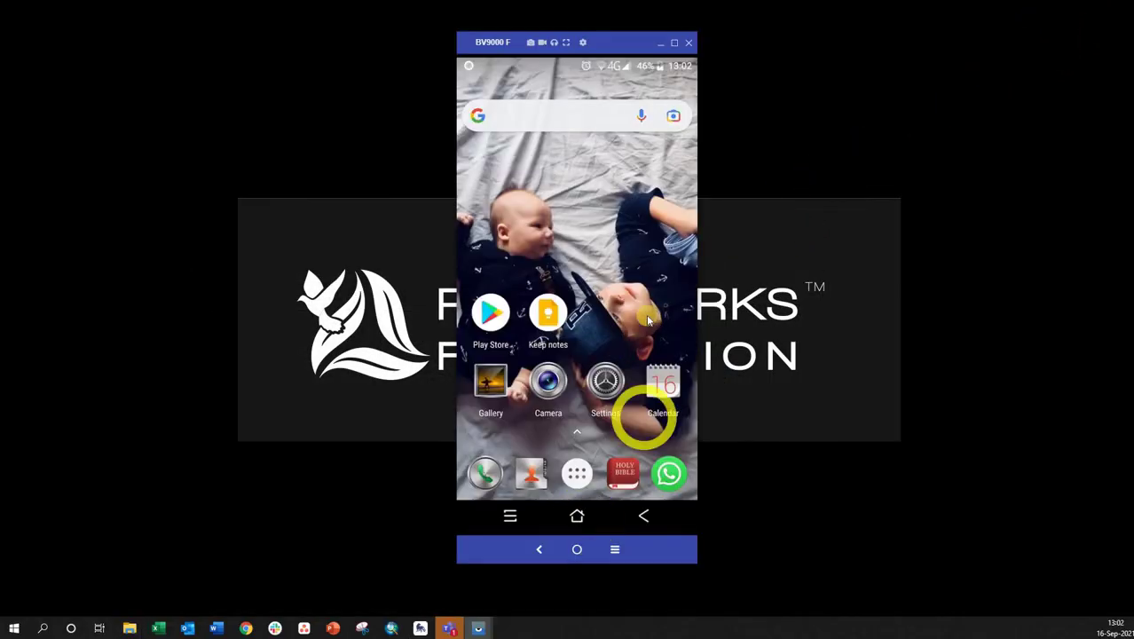
pyautogui.moveTo(639, 306); pyautogui.dragTo(487, 309)
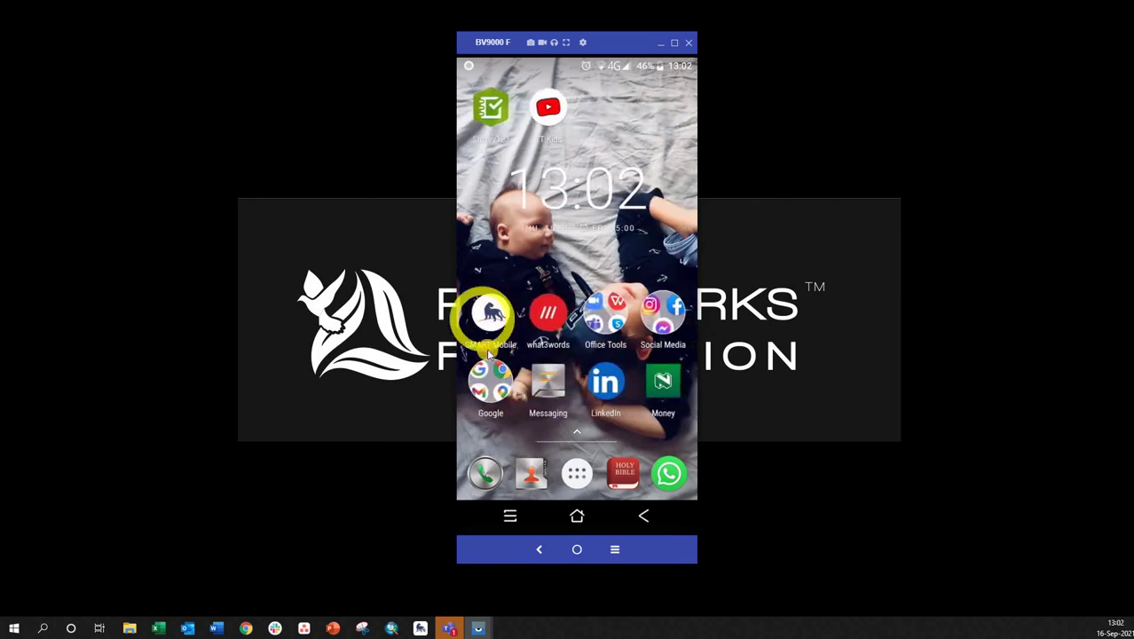
pyautogui.click(489, 312)
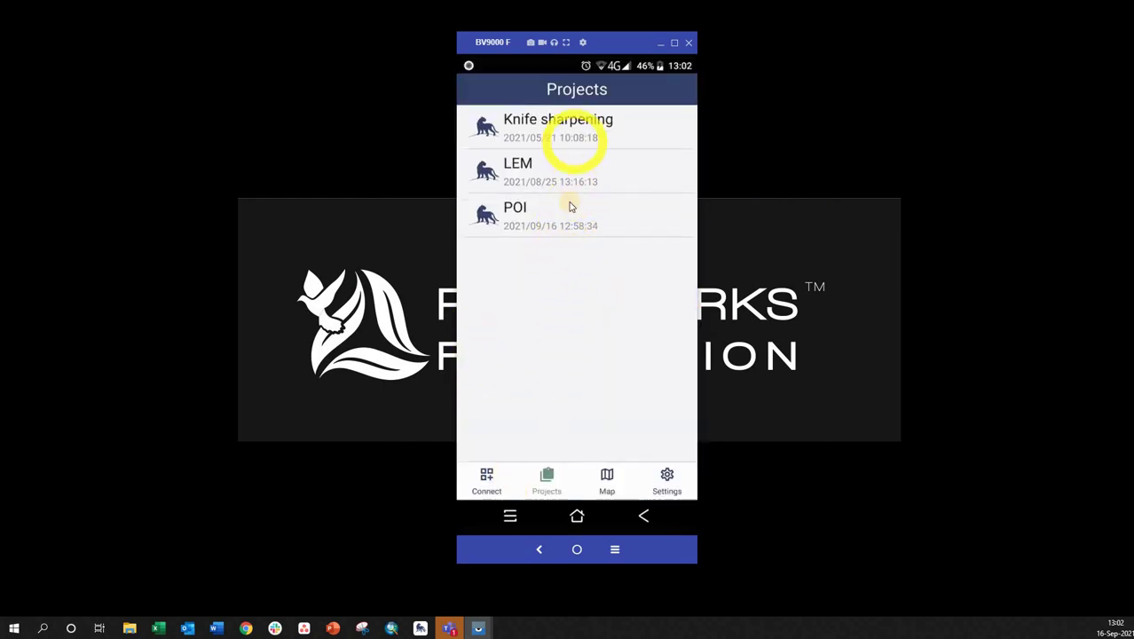
pyautogui.click(538, 221)
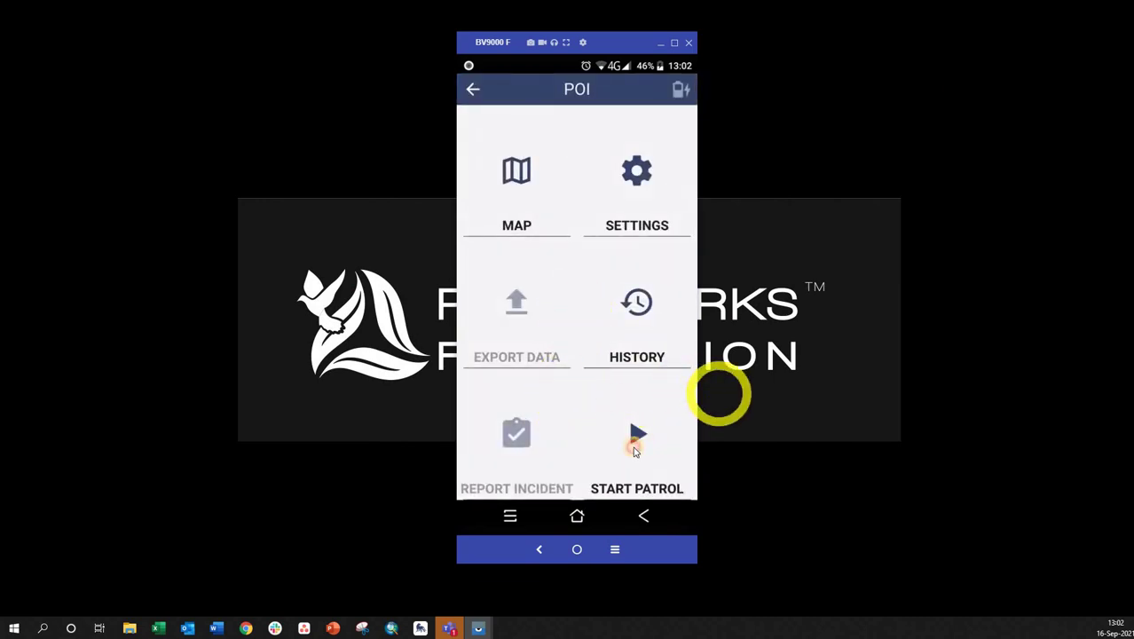
pyautogui.click(633, 447)
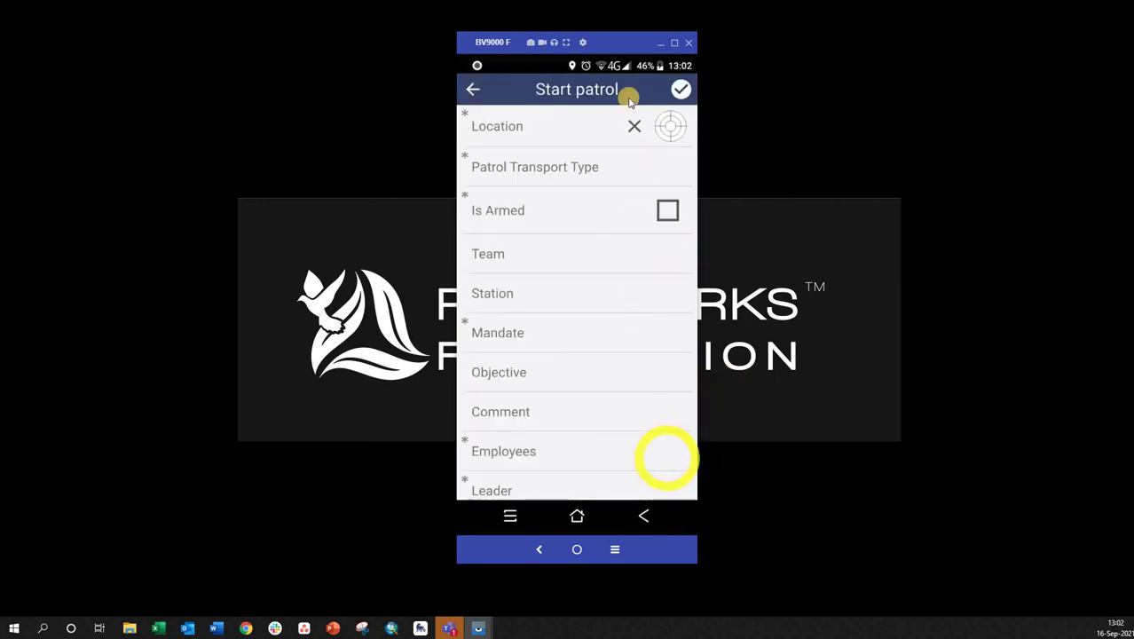
# Set the patrol's start location manually by placing a point over southern Africa on the world map.
pyautogui.click(632, 124)
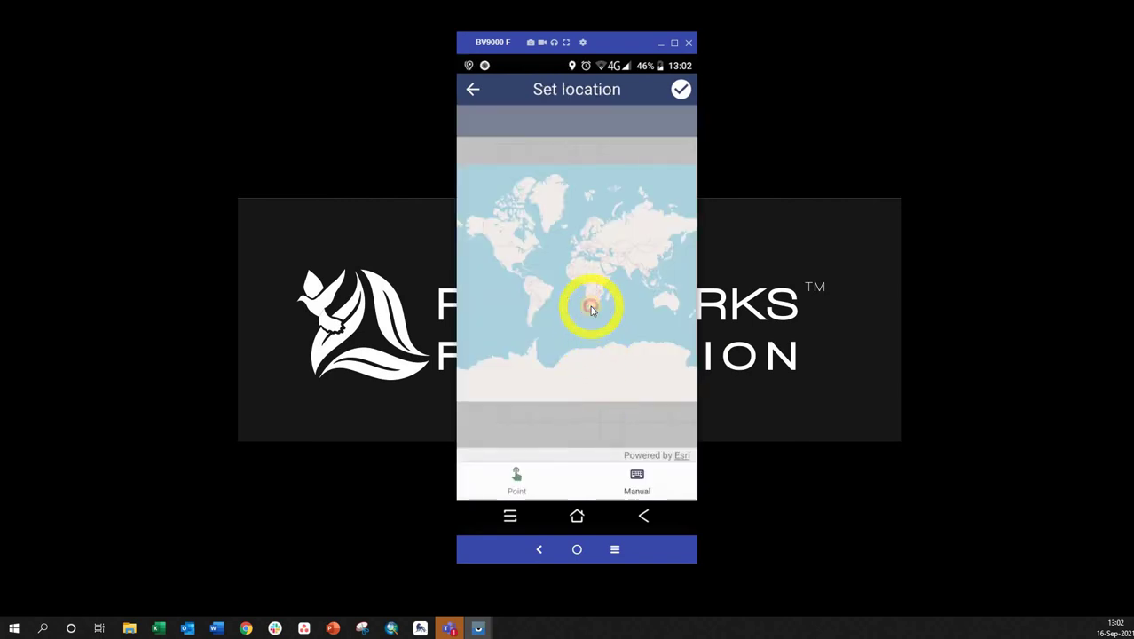
pyautogui.click(591, 308)
pyautogui.click(681, 89)
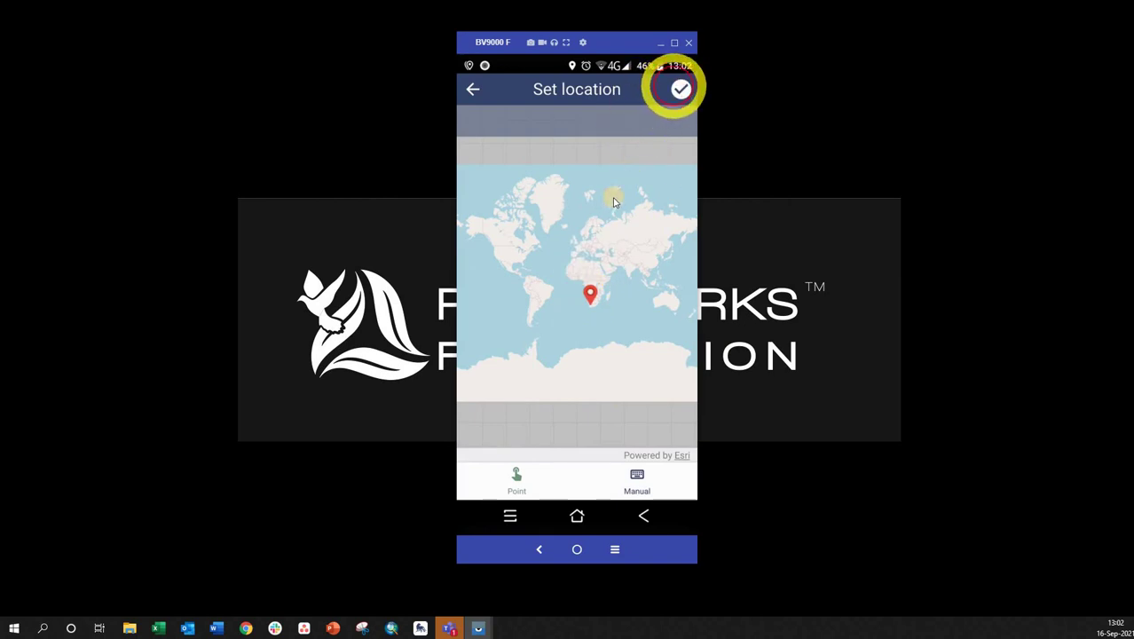
# Set the patrol transport type to Foot and the mandate to Road block.
pyautogui.click(577, 213)
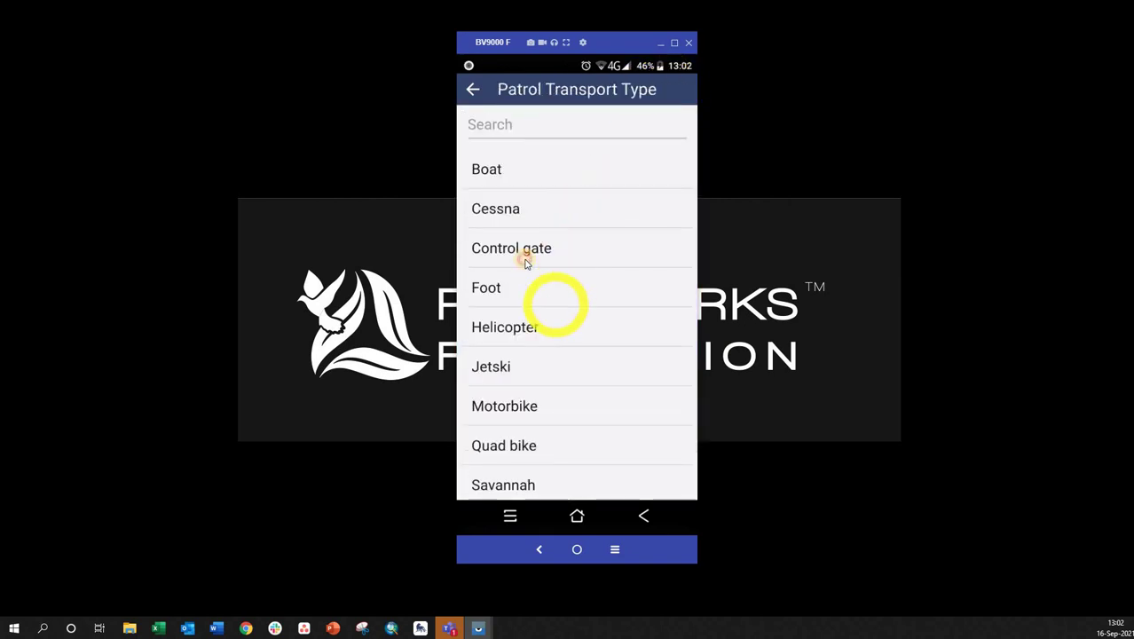
pyautogui.click(523, 253)
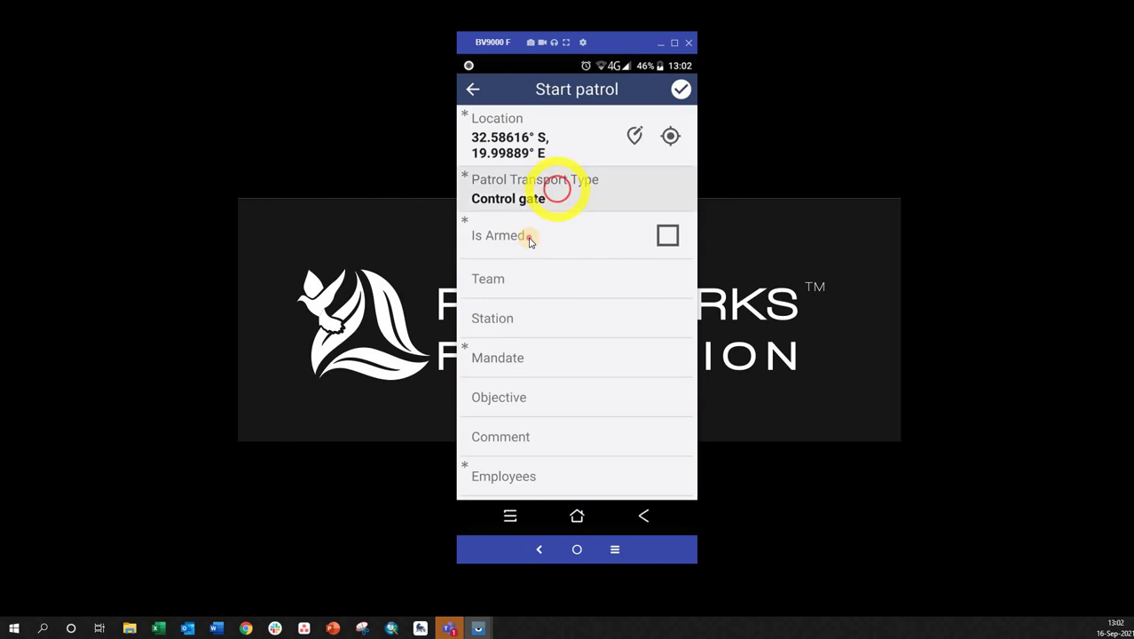
pyautogui.click(557, 189)
pyautogui.click(541, 232)
pyautogui.click(544, 355)
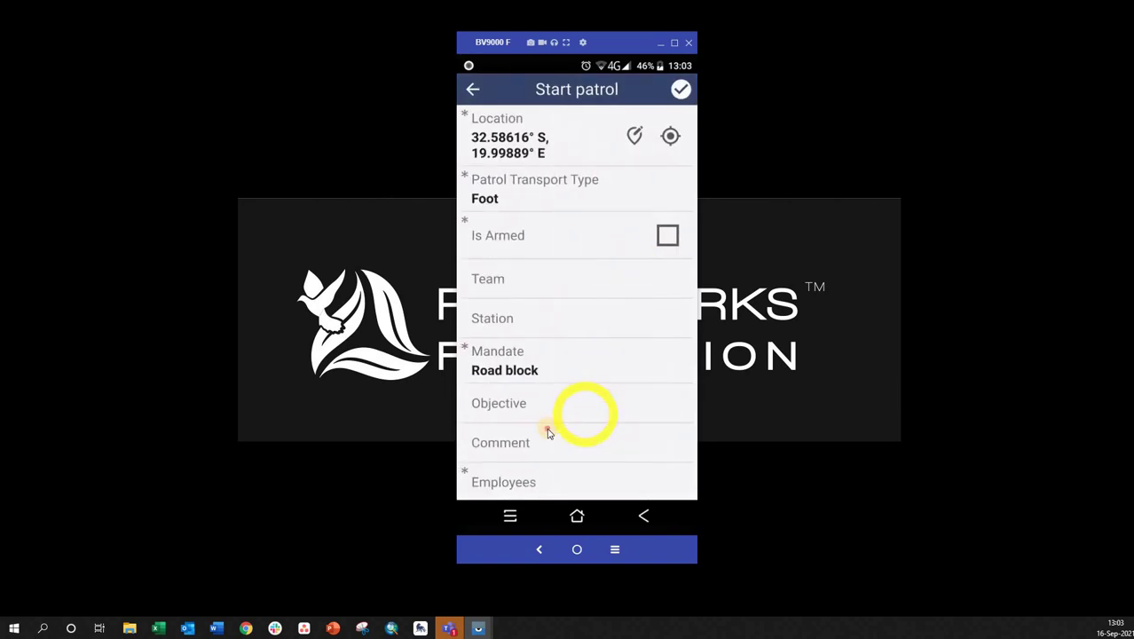
# Add the first and third listed employees to the patrol, choose one of them as leader, and start the patrol.
pyautogui.scroll(-1, 547, 432)
pyautogui.click(555, 440)
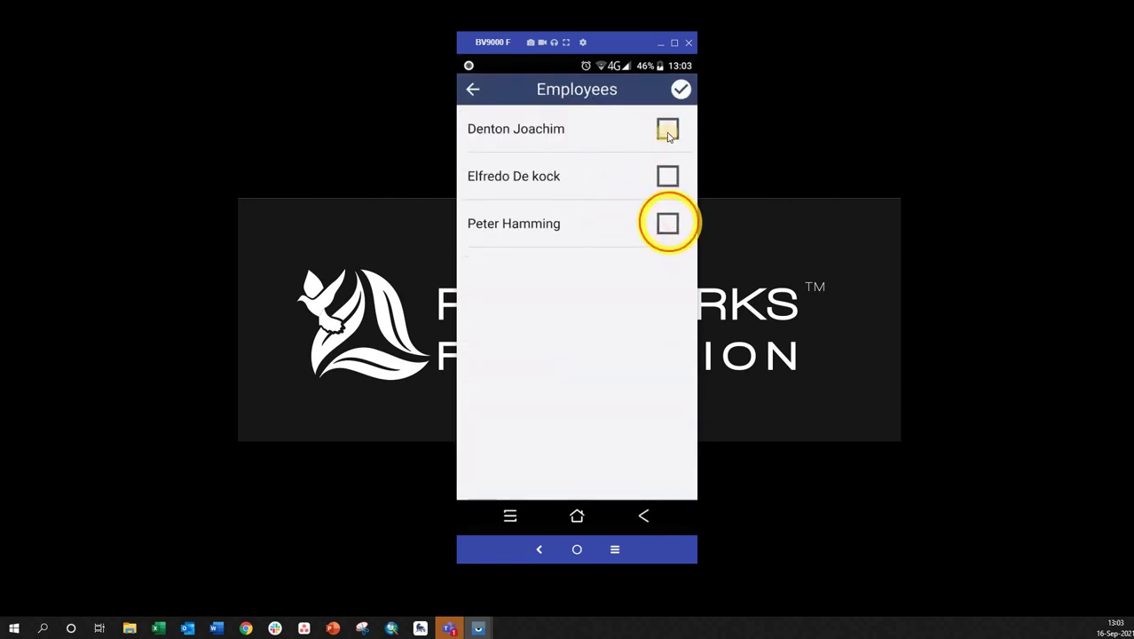
pyautogui.click(667, 129)
pyautogui.click(680, 89)
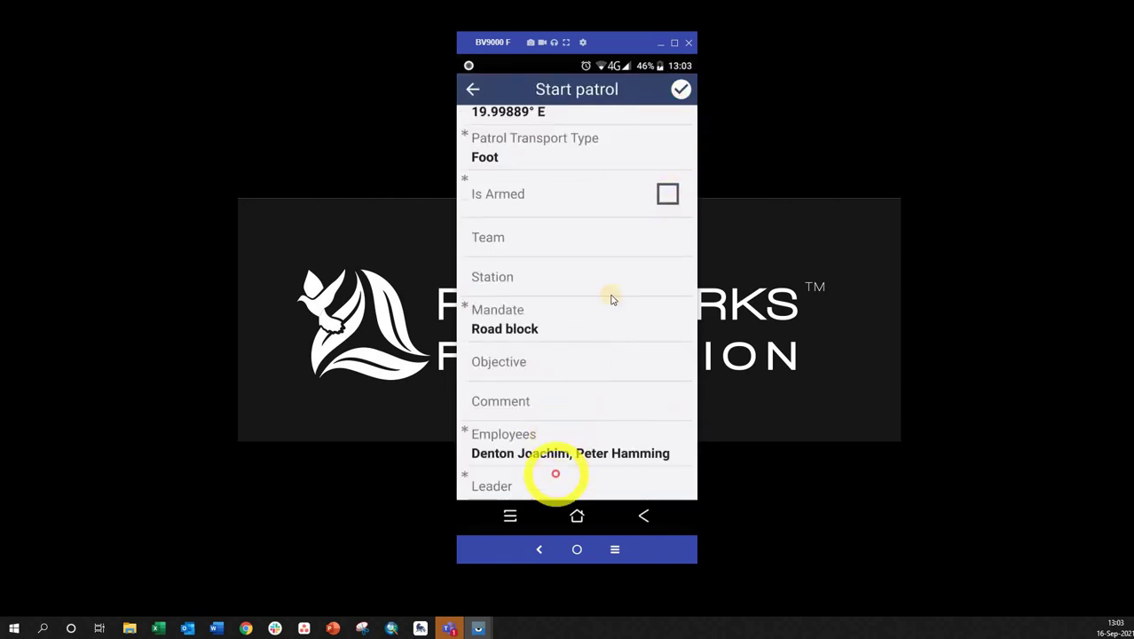
pyautogui.click(555, 473)
pyautogui.click(589, 165)
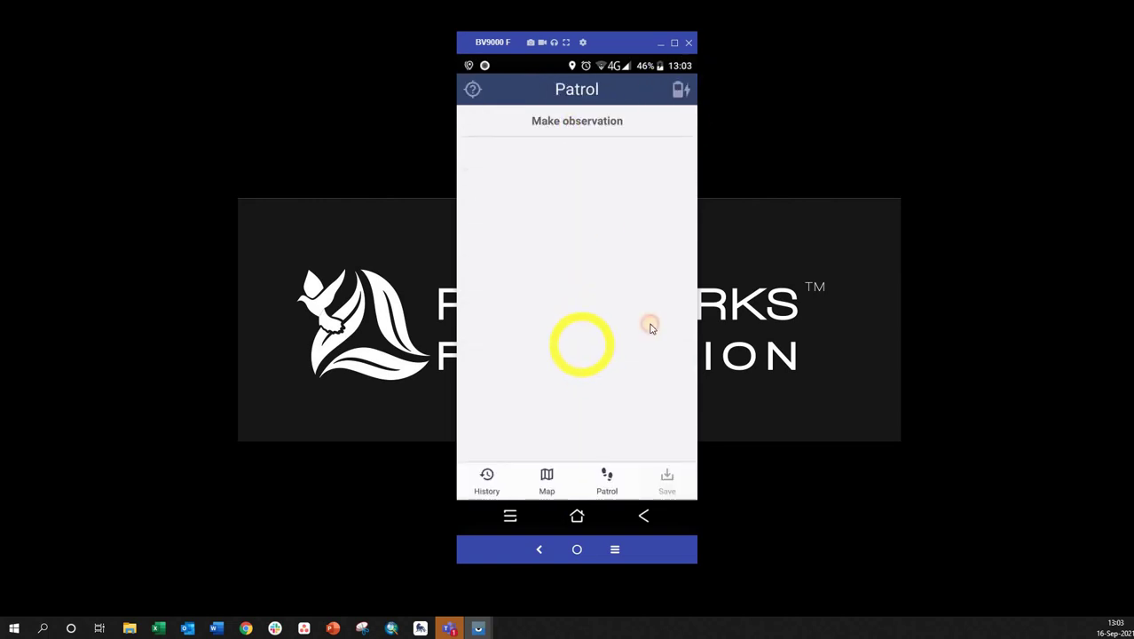
# Make a new Tourism observation and attach a photo taken with the camera.
pyautogui.click(575, 122)
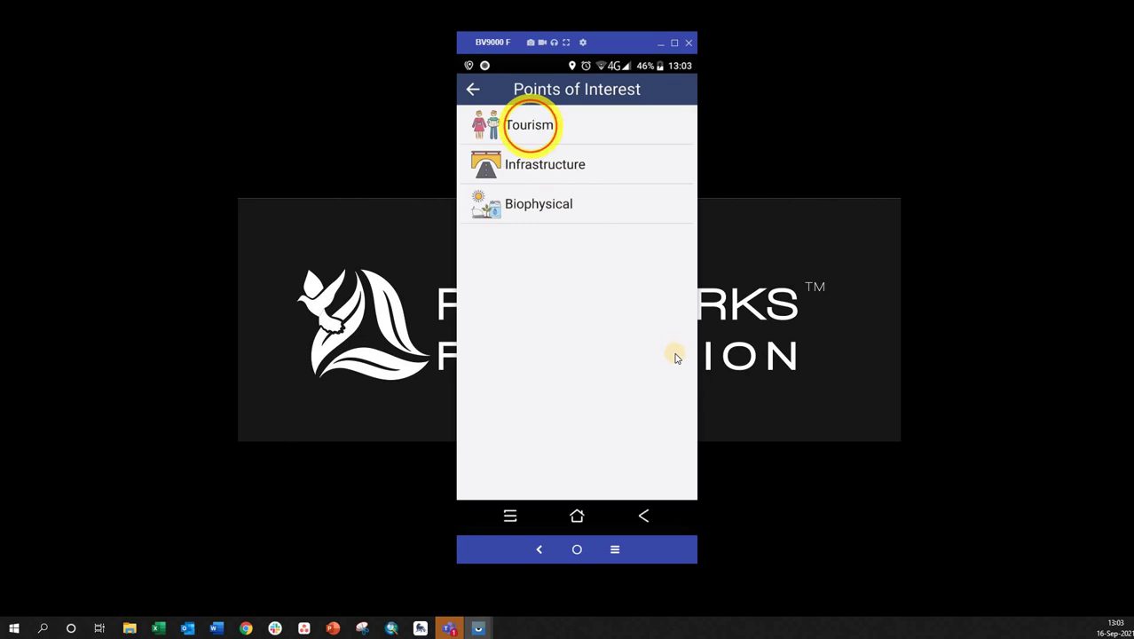
pyautogui.click(530, 125)
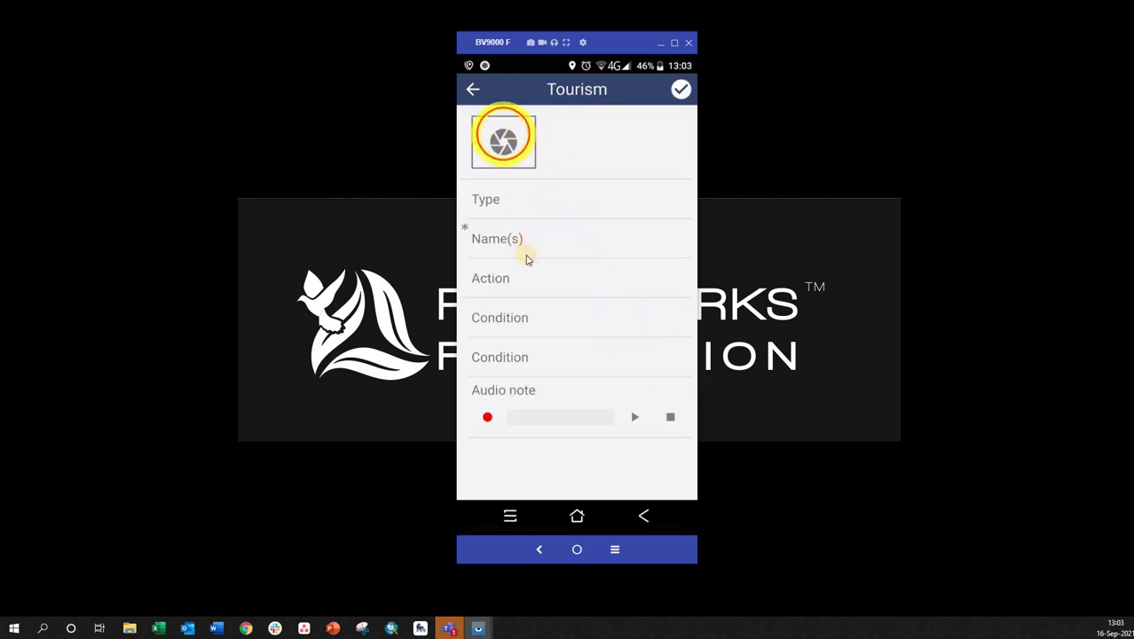
pyautogui.click(516, 169)
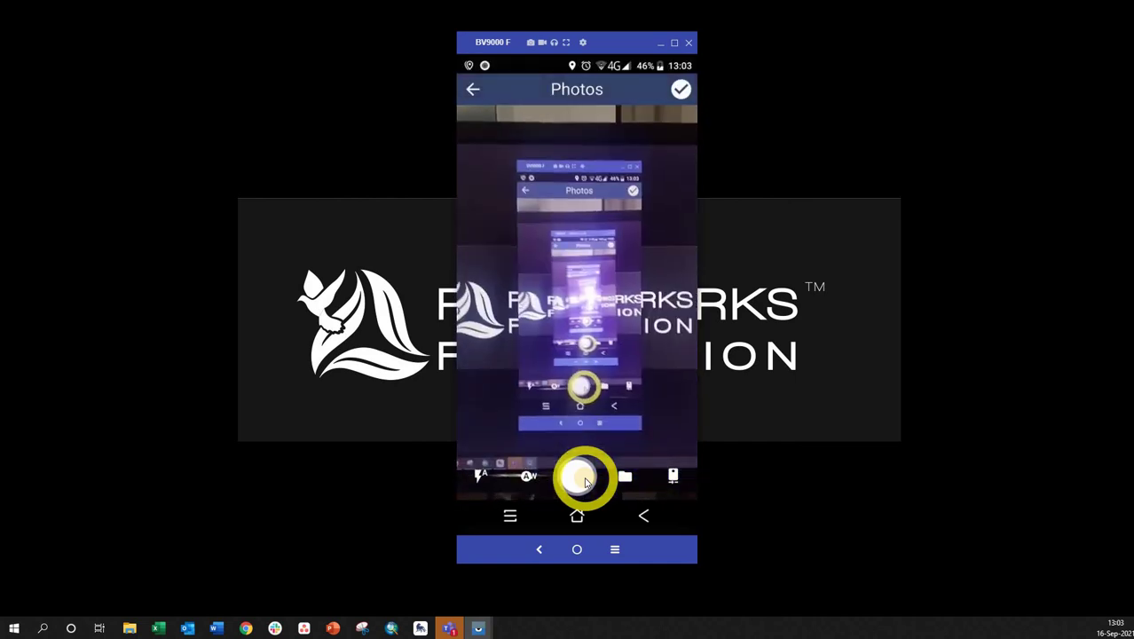
pyautogui.click(681, 89)
# Set the Tourism observation's type to Campsite and its class to Government.
pyautogui.click(539, 218)
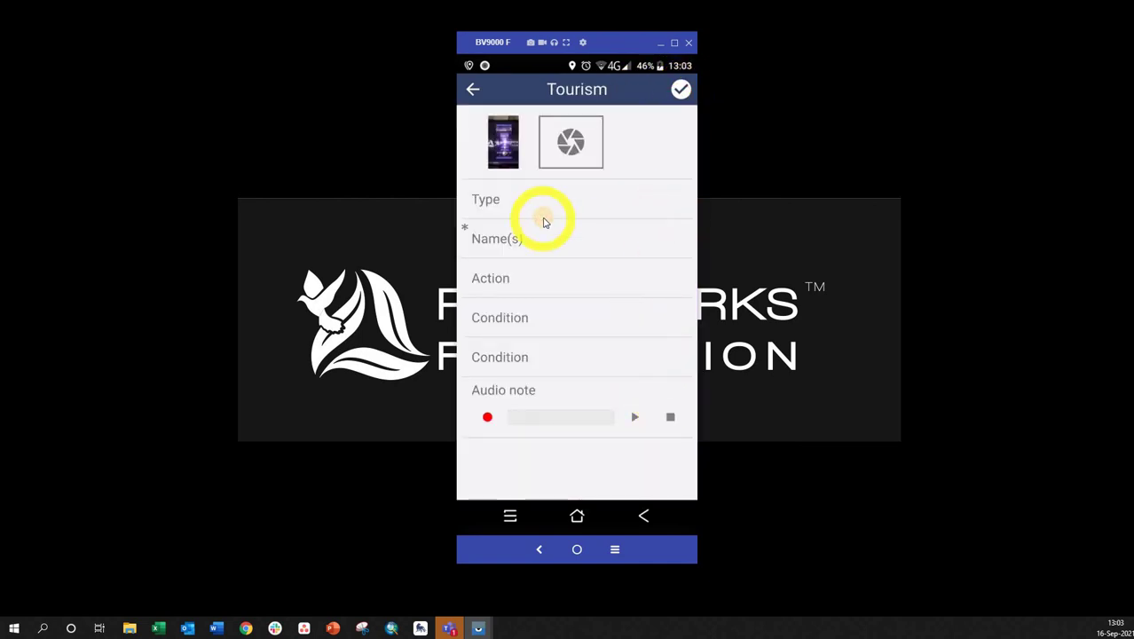
pyautogui.click(521, 129)
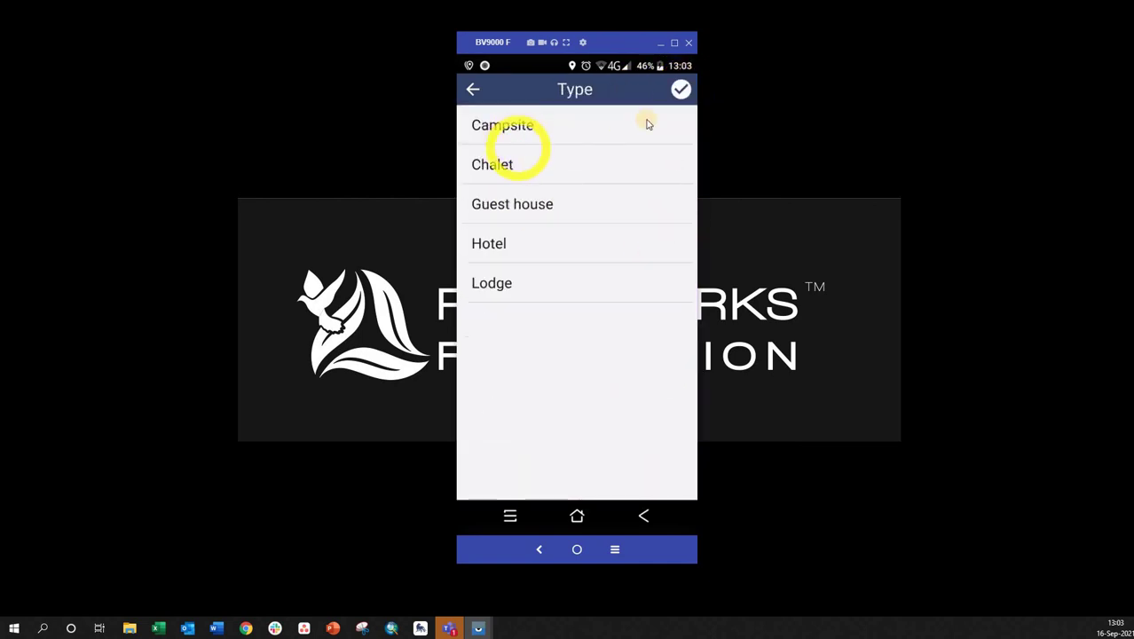
pyautogui.click(612, 124)
pyautogui.click(543, 252)
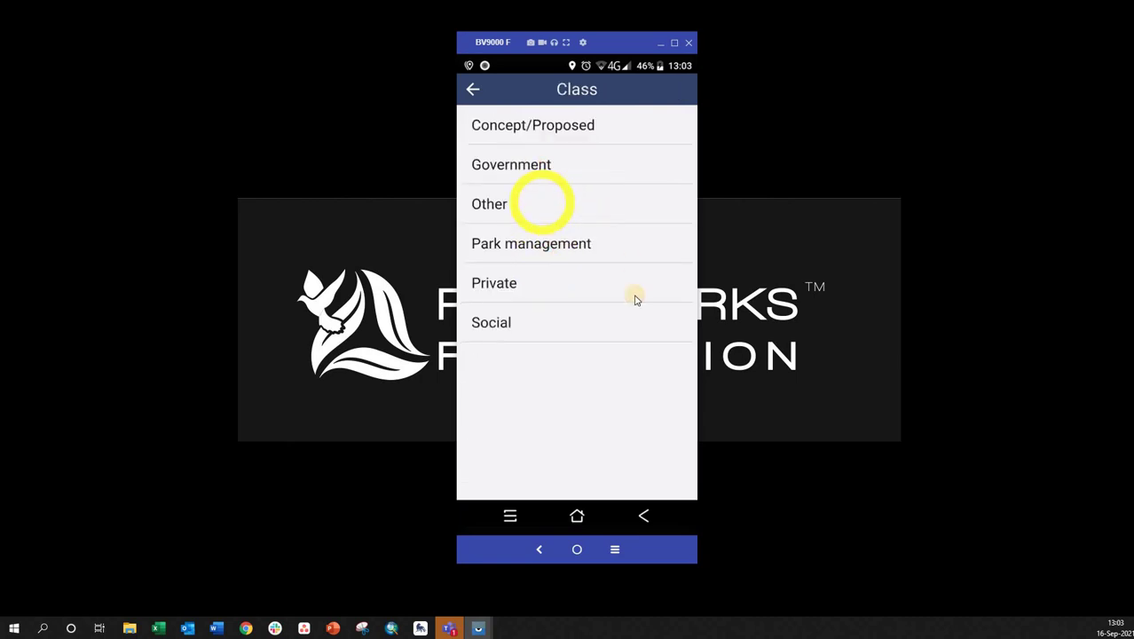
pyautogui.click(548, 165)
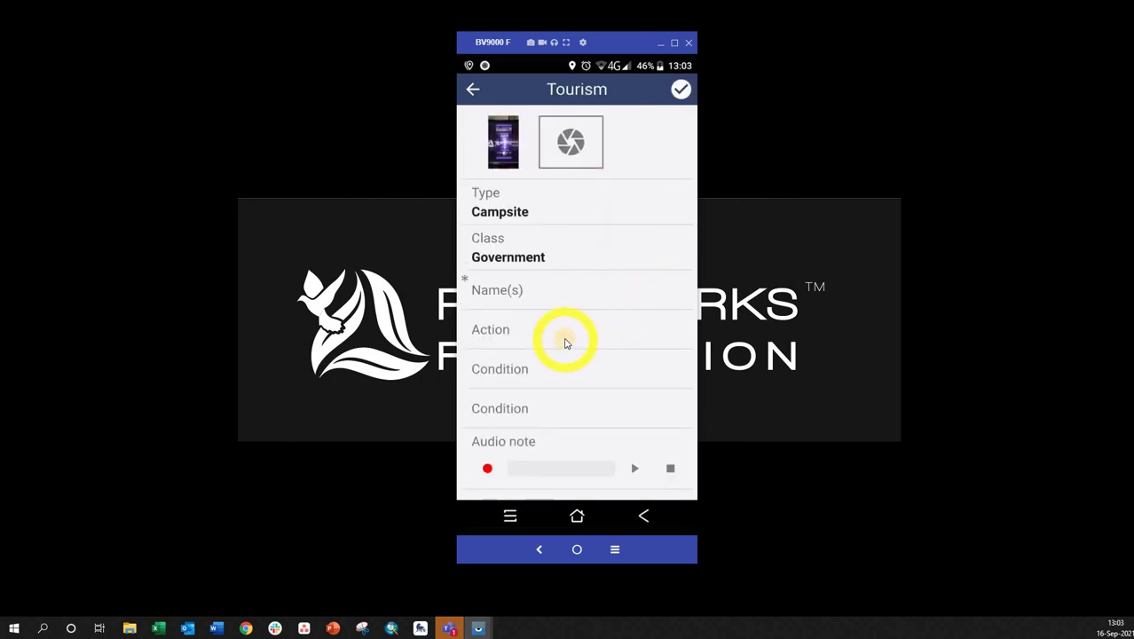
# Set the Tourism observation's action to Construct and its condition to Newly built and Poor, with Yhsh in Name(s).
pyautogui.click(565, 342)
pyautogui.click(539, 202)
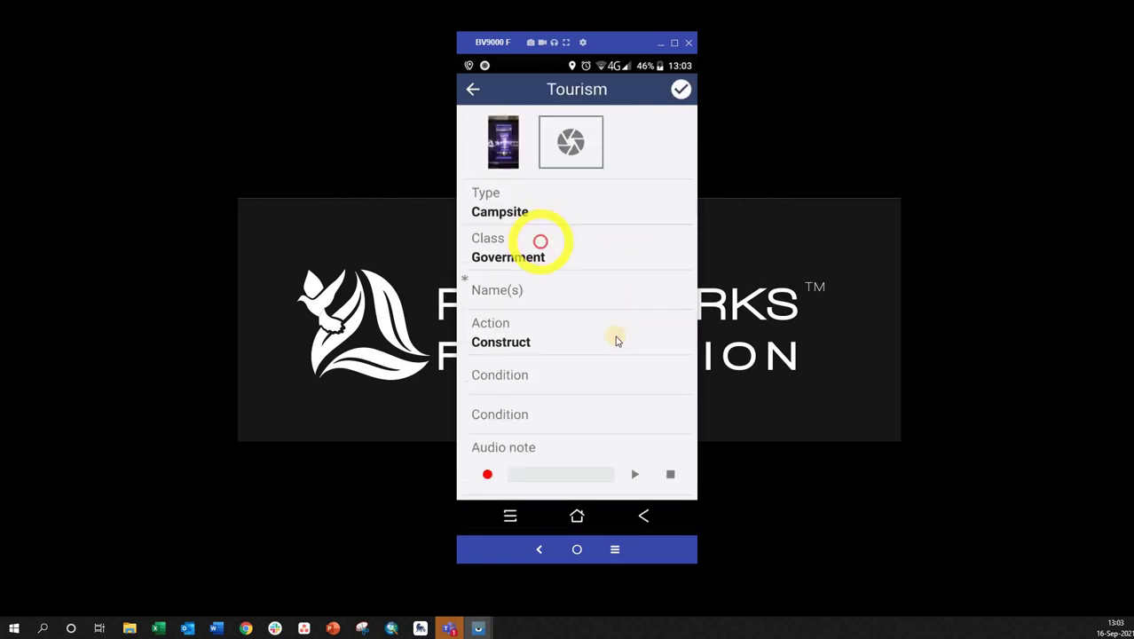
pyautogui.click(560, 376)
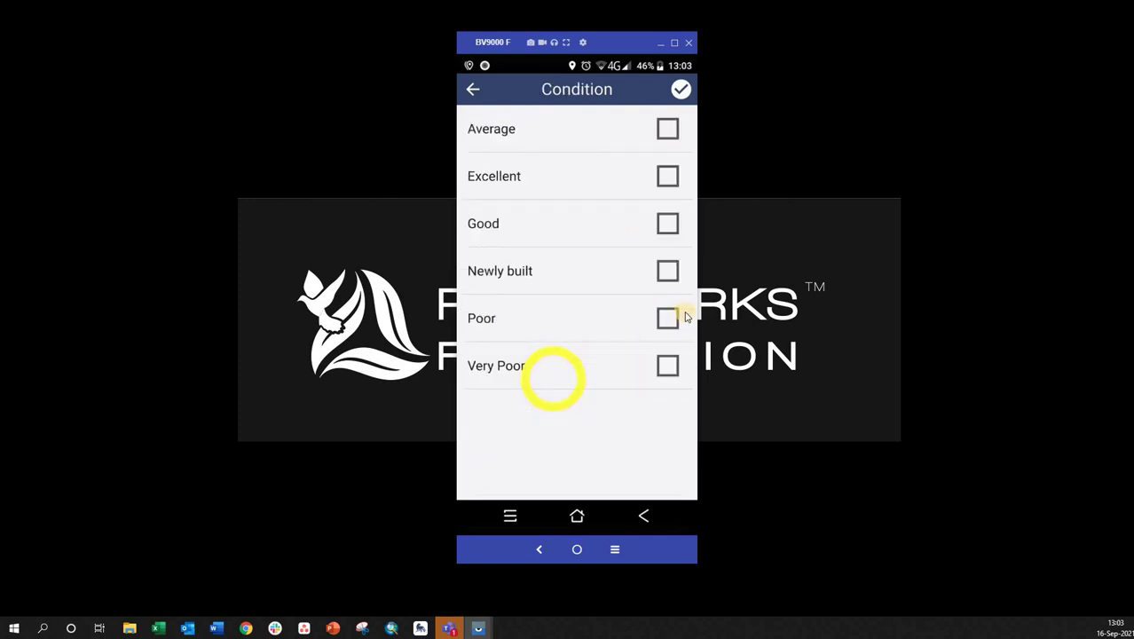
pyautogui.click(680, 87)
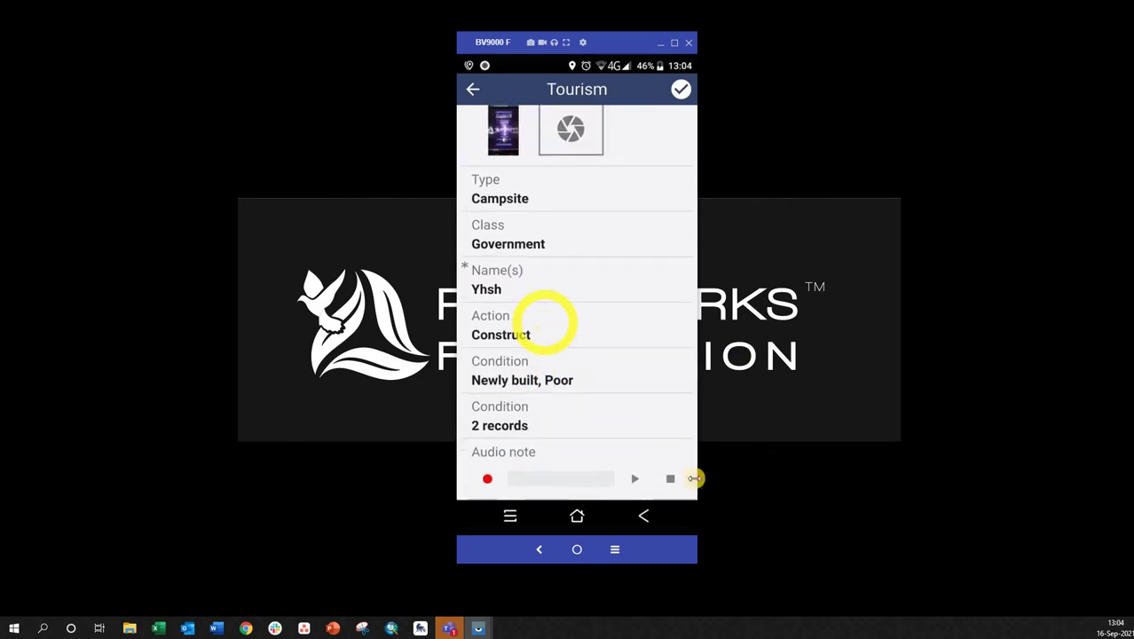
# Record an audio note of about 7 seconds for the Tourism observation and save the observation.
pyautogui.click(635, 479)
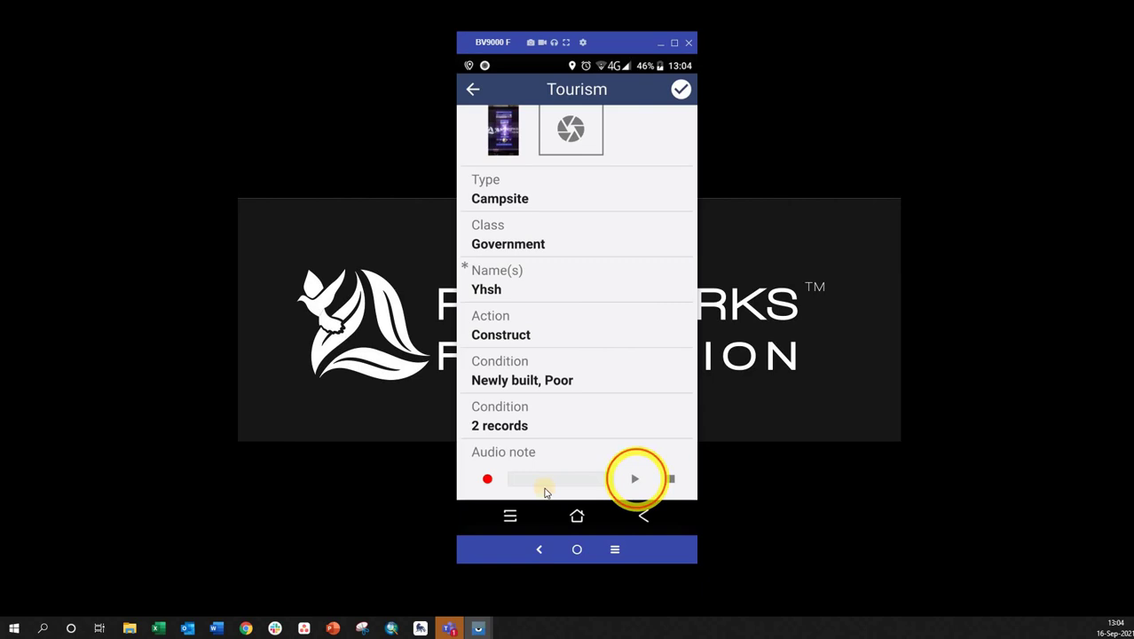
pyautogui.click(487, 479)
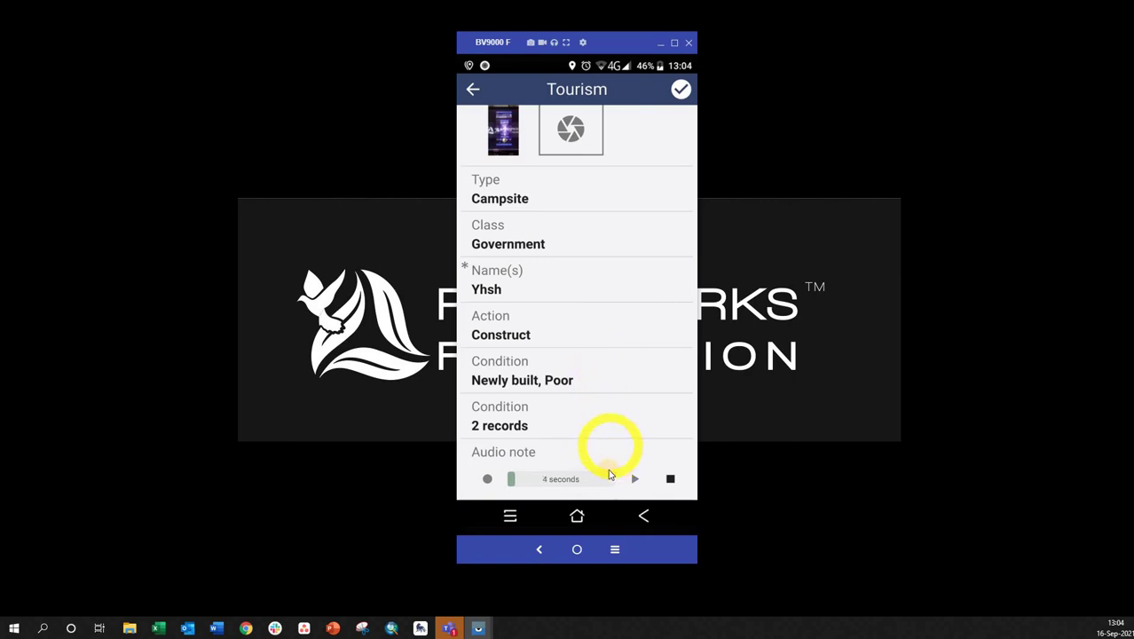
pyautogui.click(669, 479)
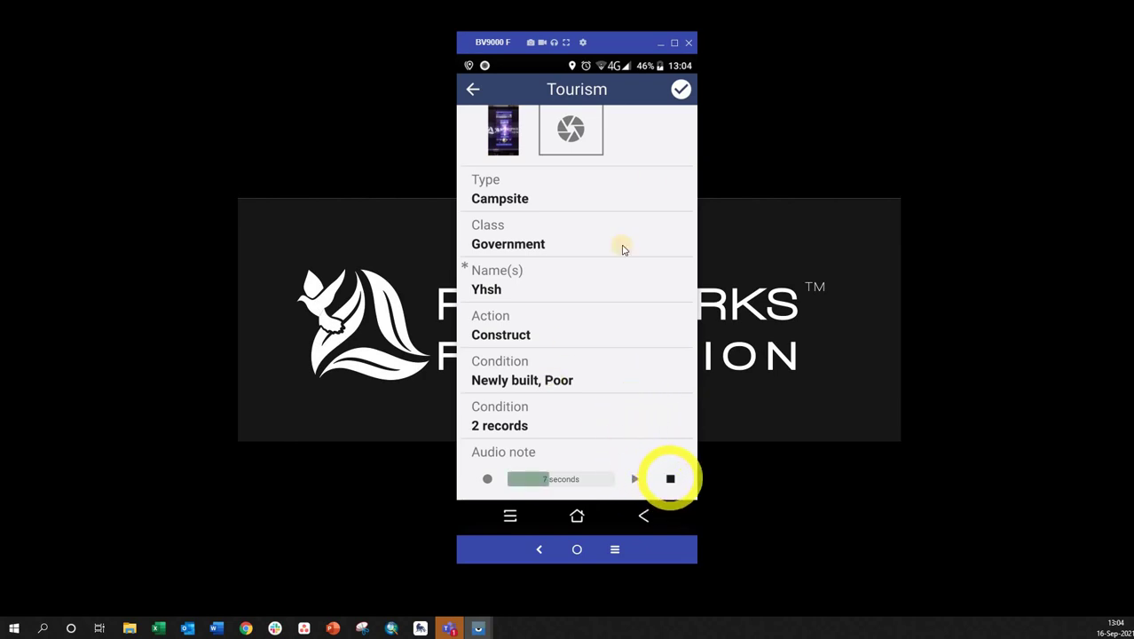
pyautogui.click(670, 479)
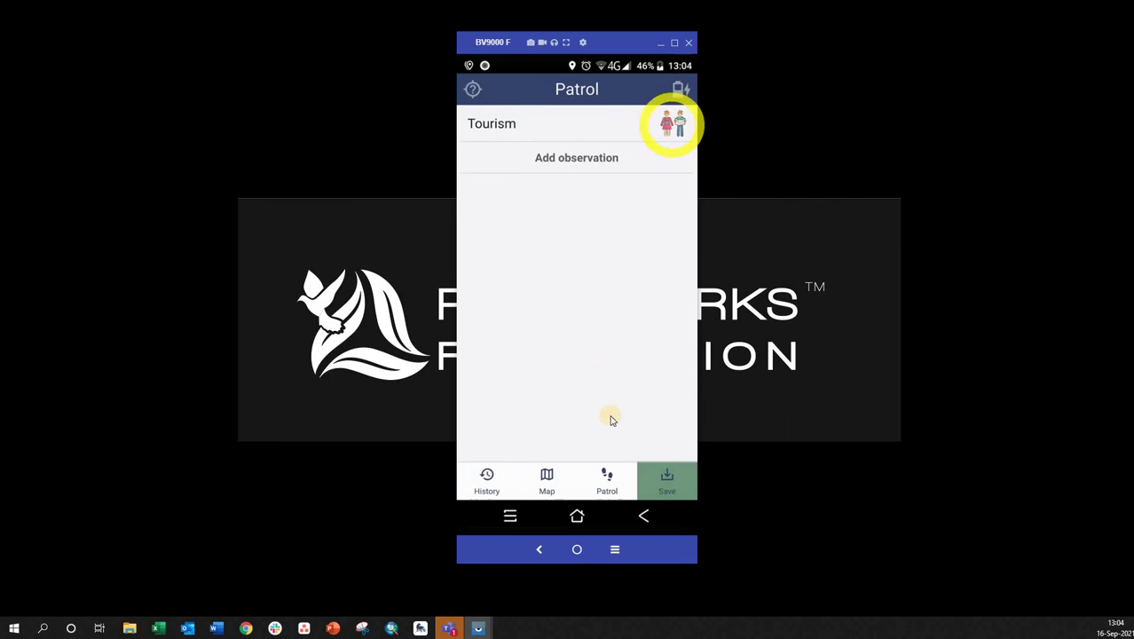
pyautogui.click(663, 472)
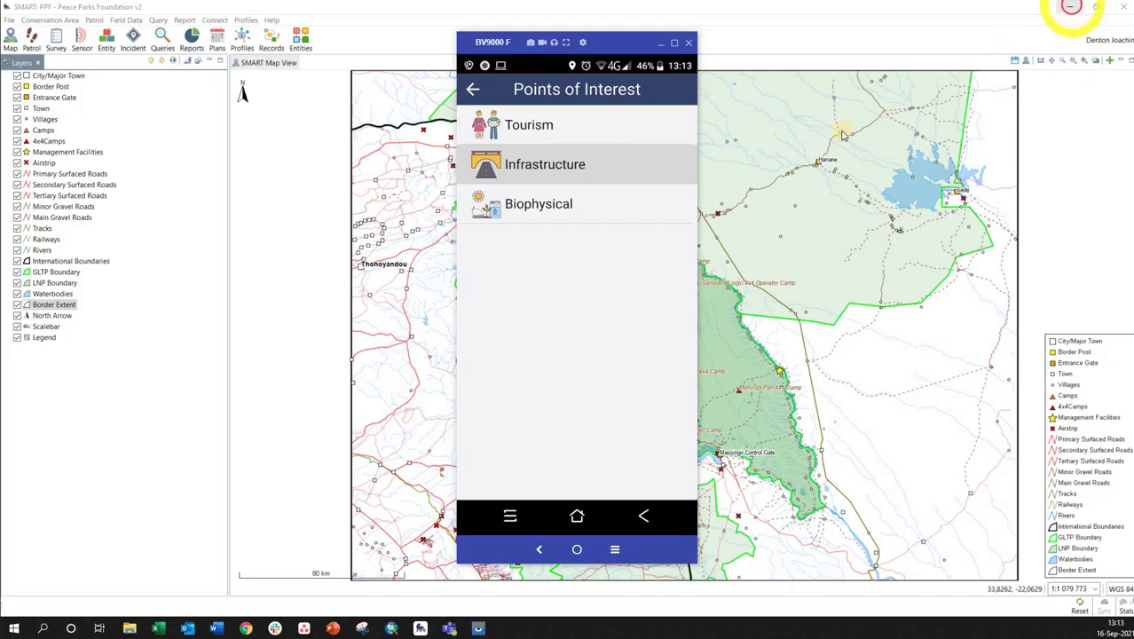
# Clear the SMART desktop window away, open an Infrastructure observation on the phone, and draw a freehand signature in its Inspector field.
pyautogui.click(1071, 6)
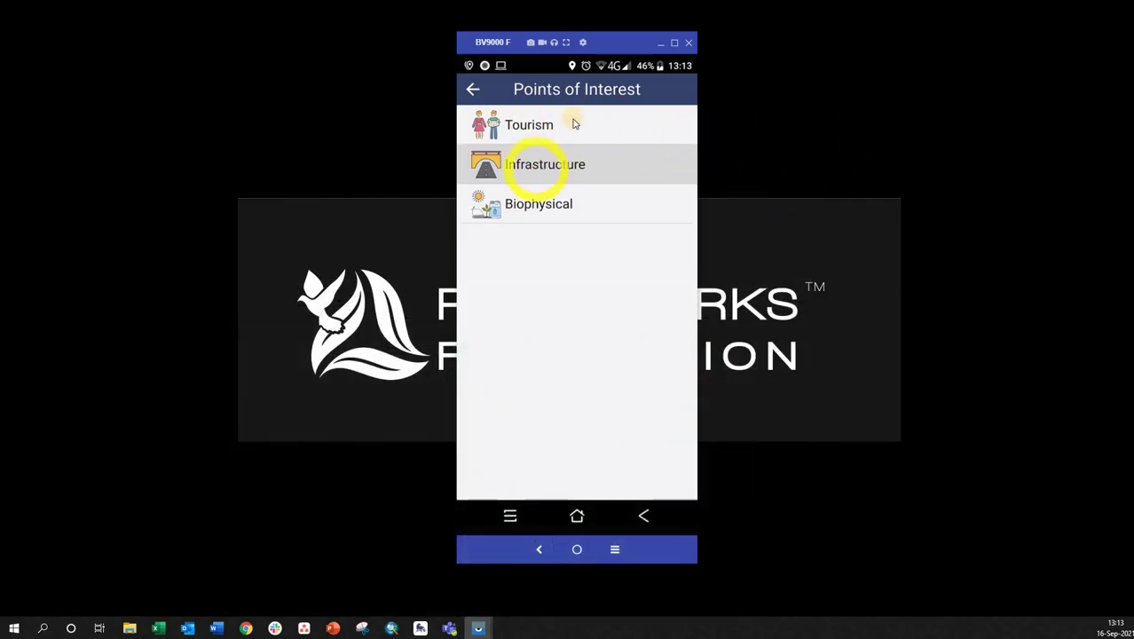
pyautogui.click(529, 171)
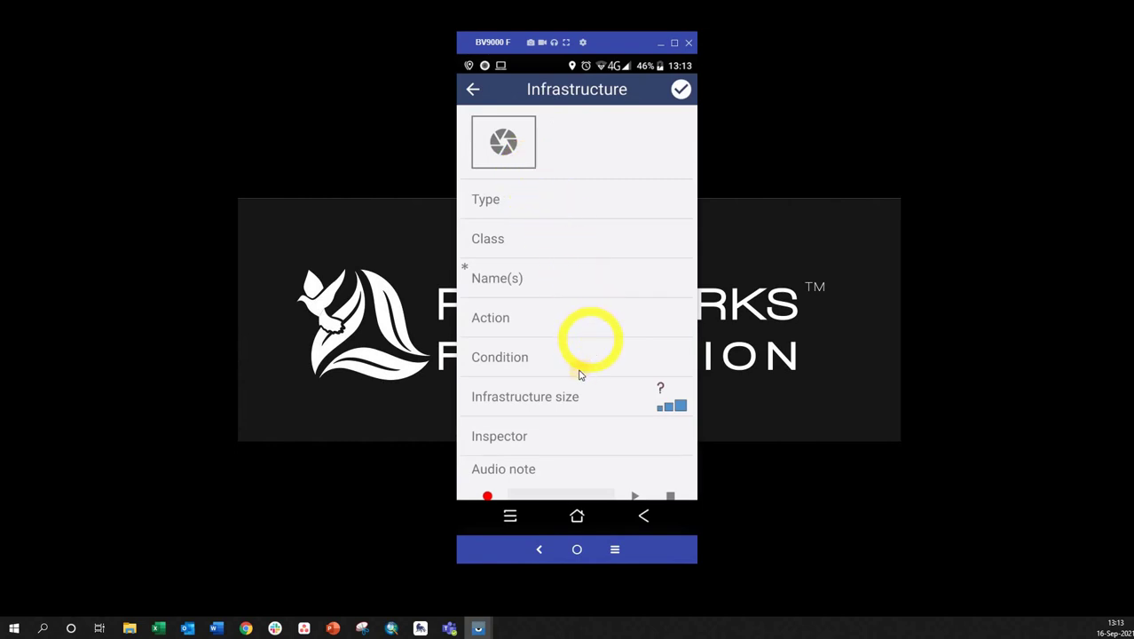
pyautogui.scroll(-1, 579, 373)
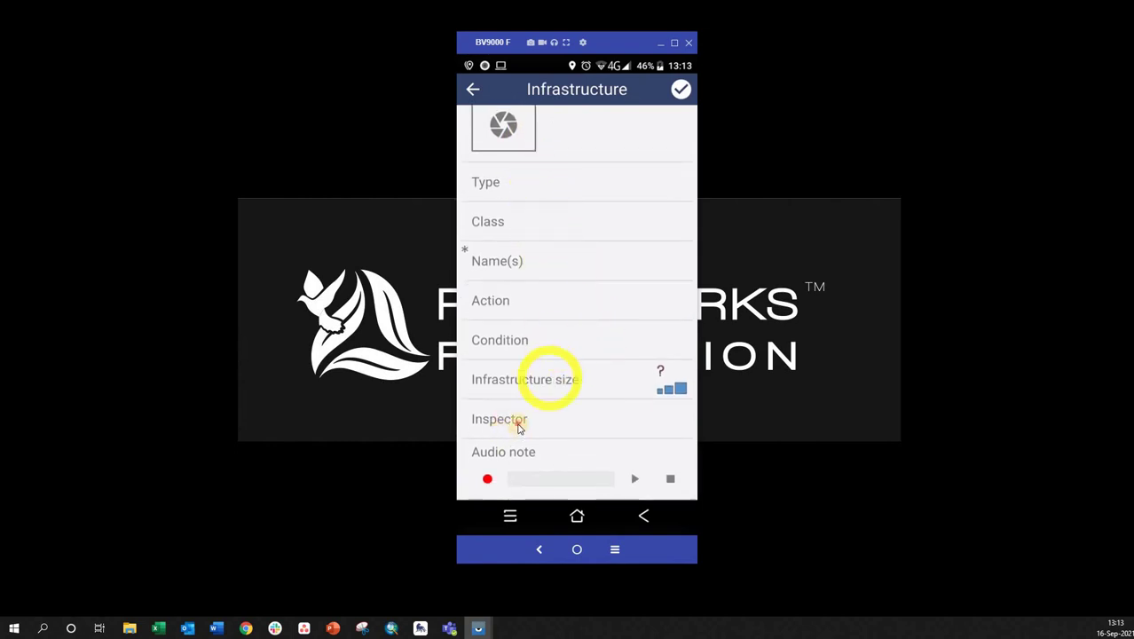
pyautogui.click(520, 424)
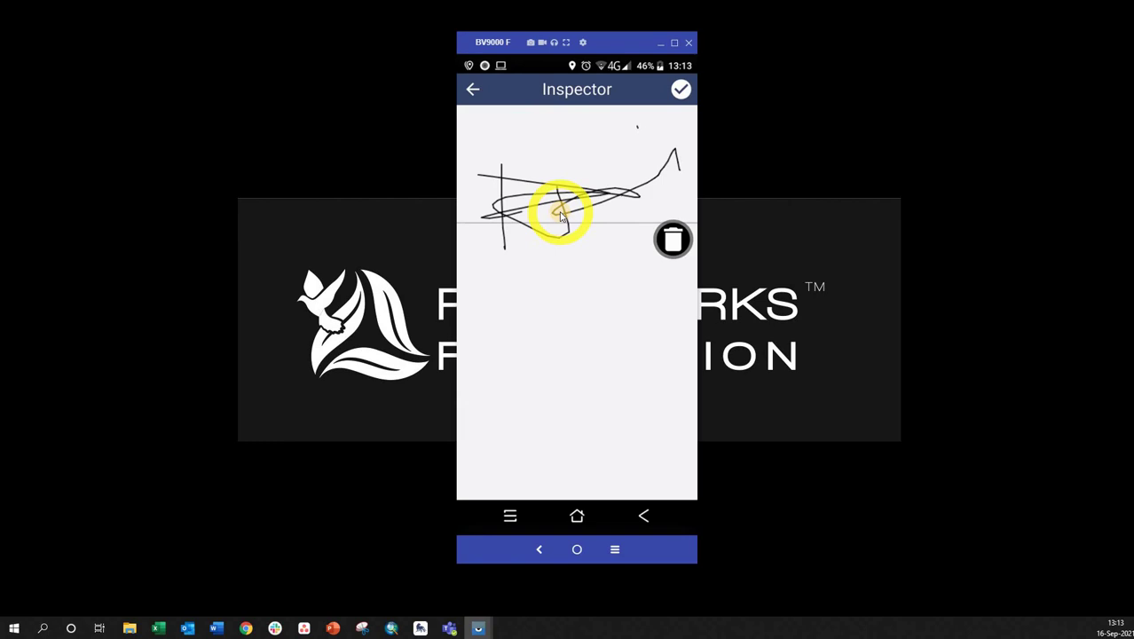
pyautogui.rightClick(586, 126)
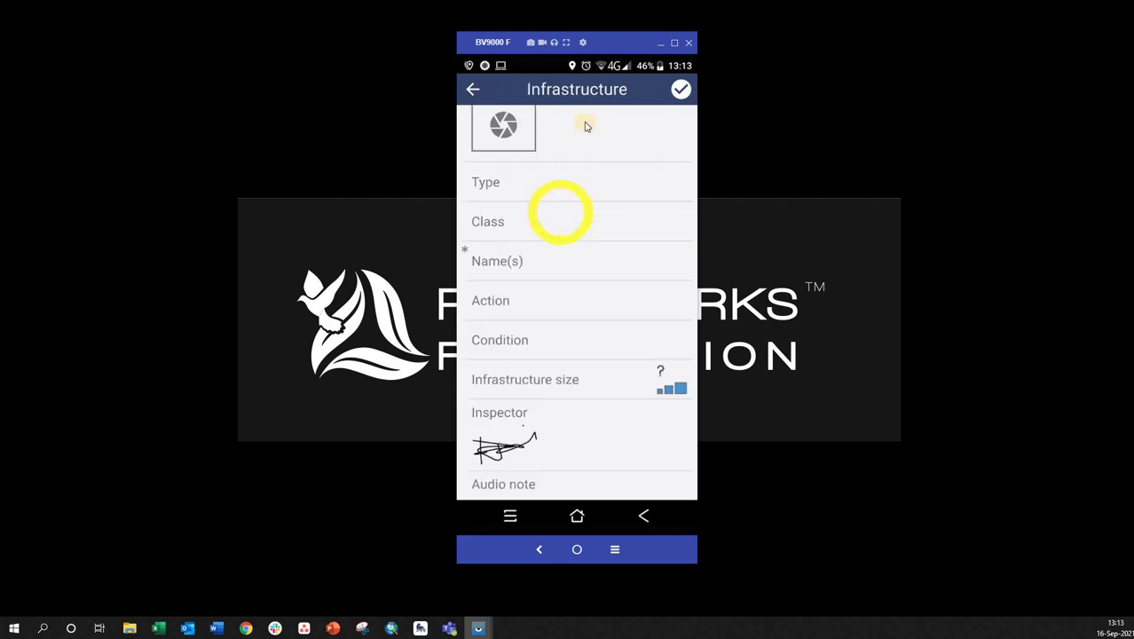
# Take a photo with the camera and attach it to the Infrastructure observation.
pyautogui.click(505, 128)
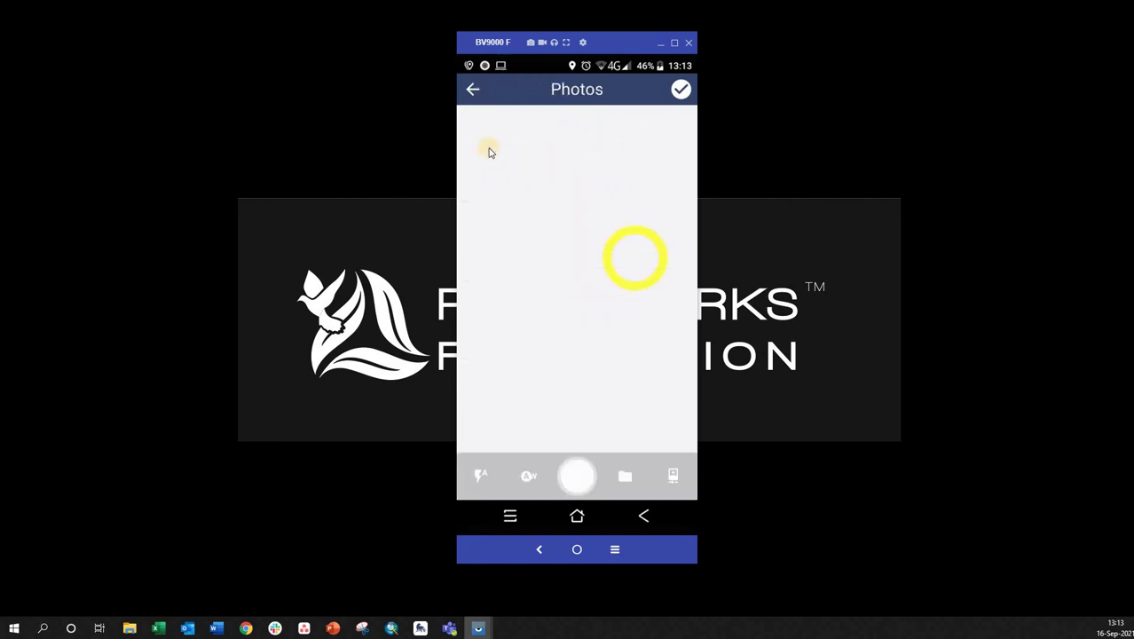
pyautogui.click(681, 90)
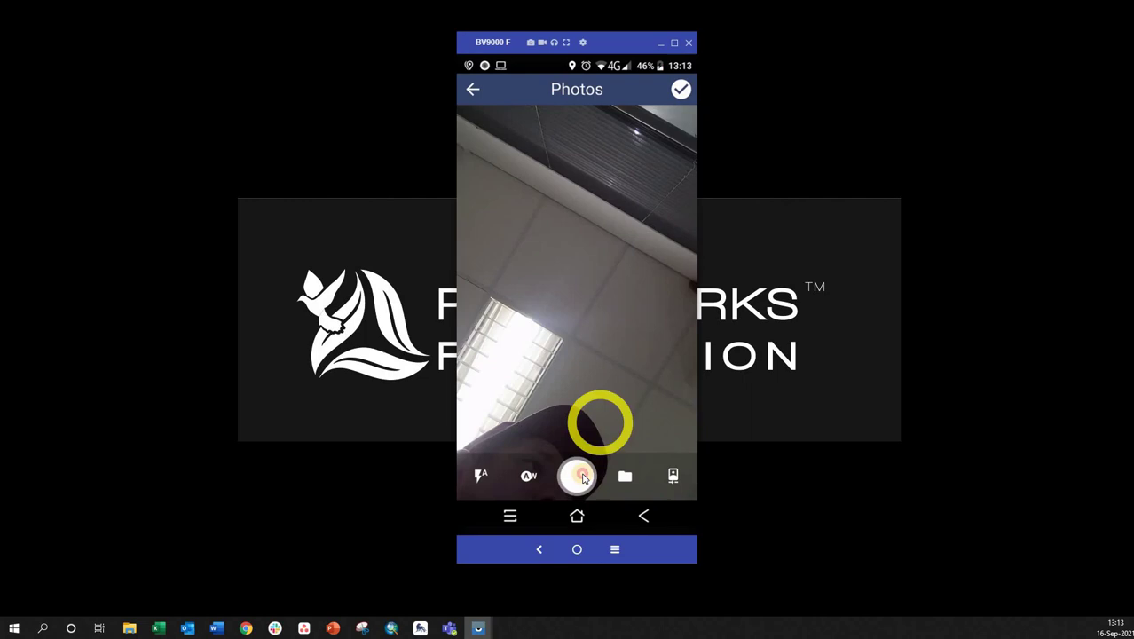
pyautogui.click(578, 477)
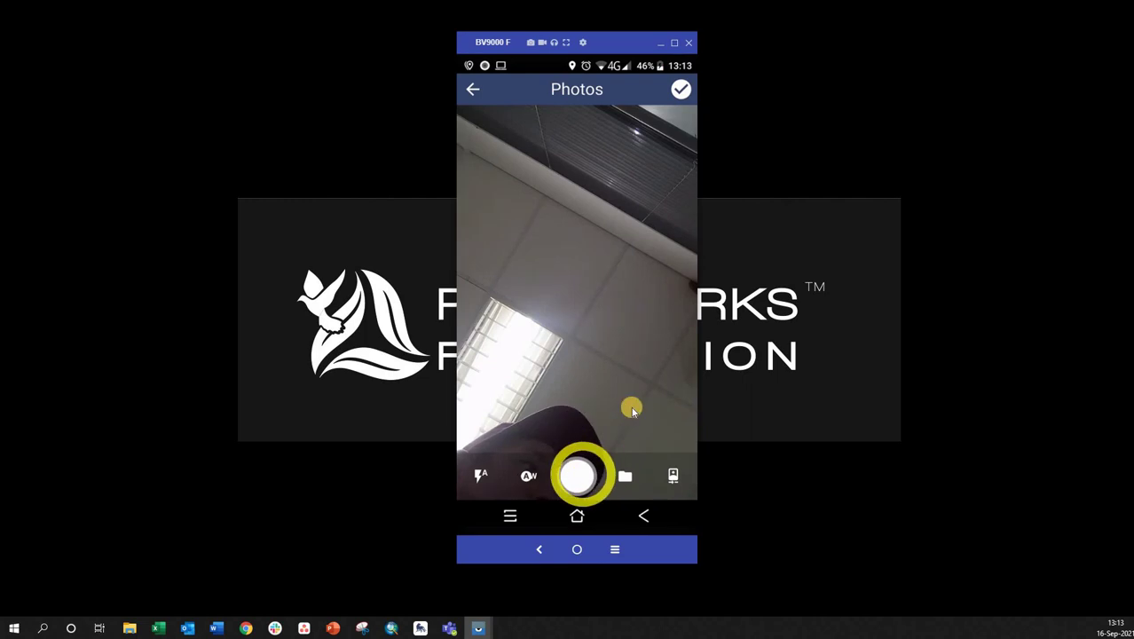
pyautogui.click(680, 89)
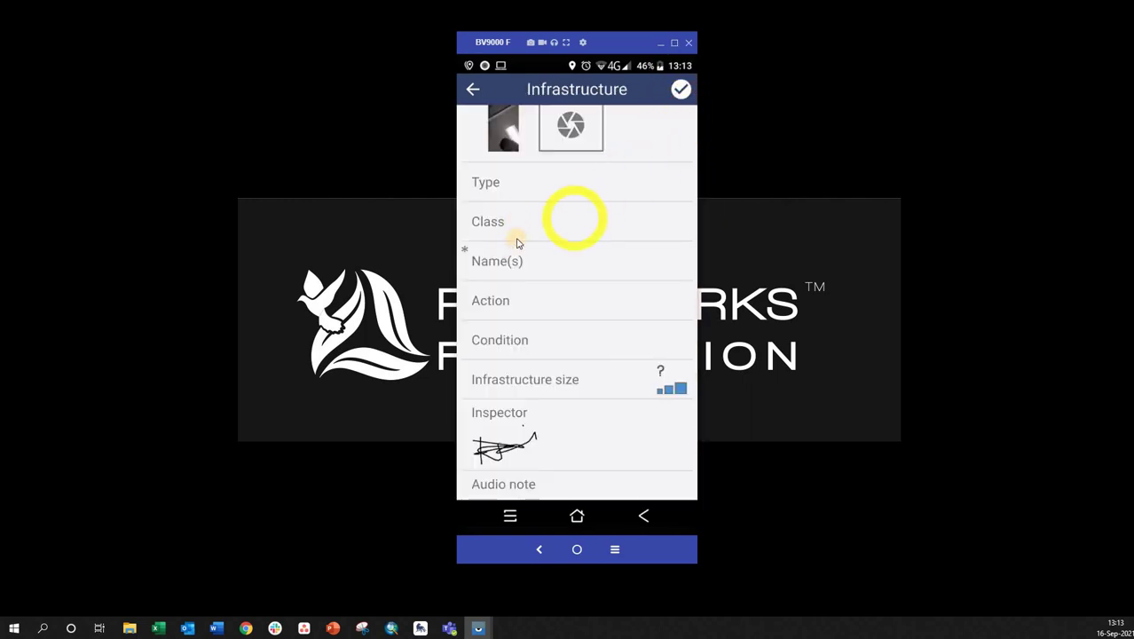
# Set the Infrastructure observation's type to Boma/game handling facility and enter lassyC in the Name(s) field.
pyautogui.click(517, 188)
pyautogui.click(503, 125)
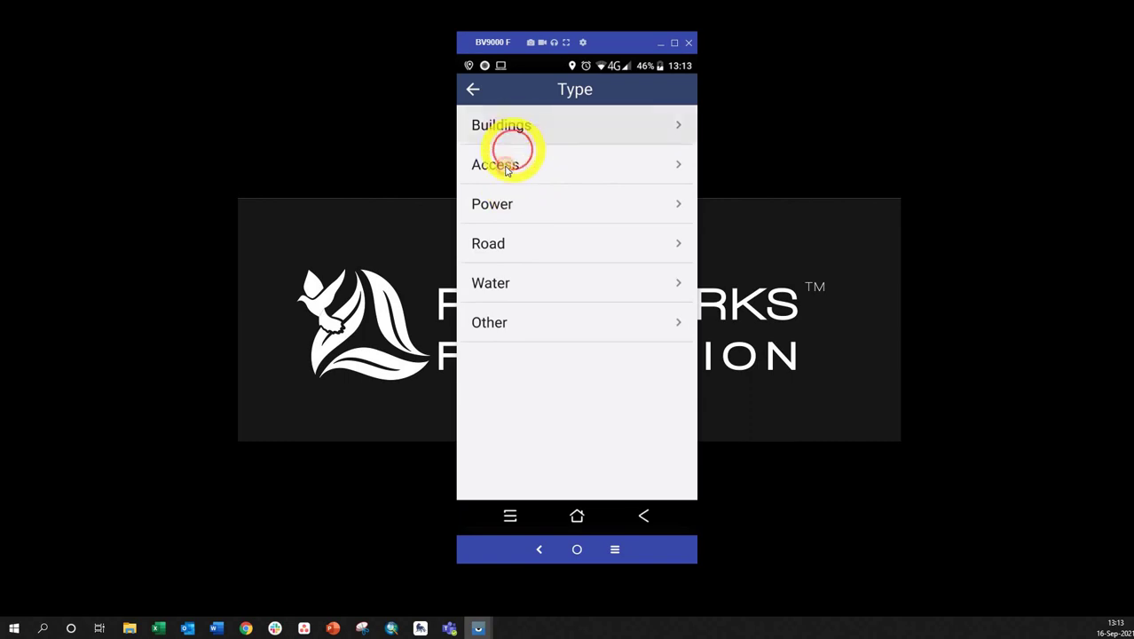
pyautogui.click(499, 167)
pyautogui.click(680, 89)
pyautogui.click(542, 272)
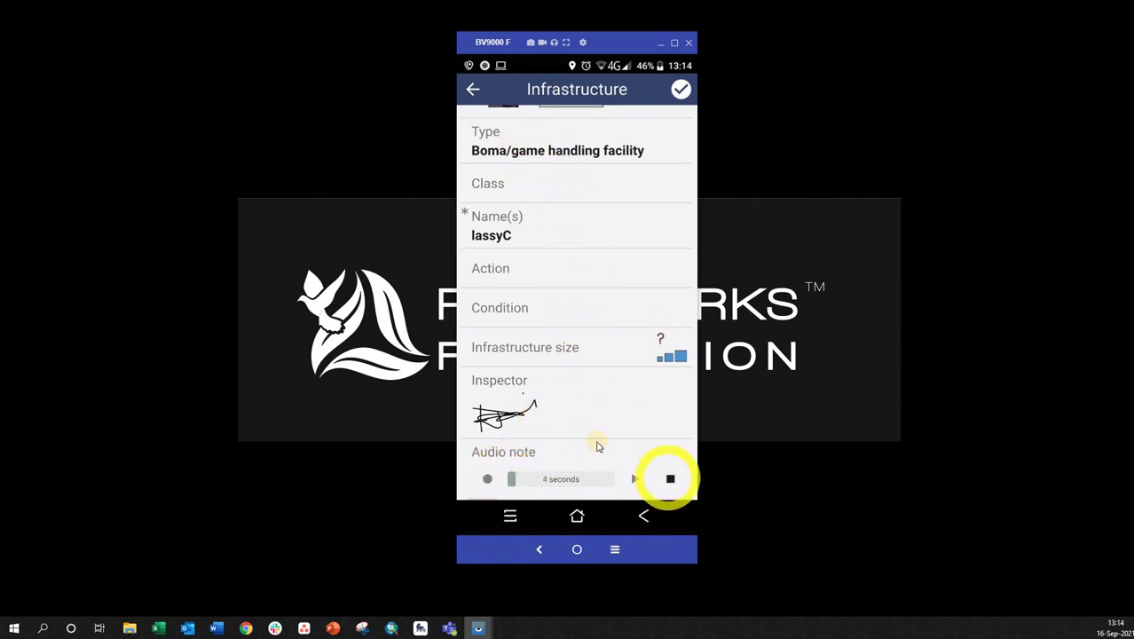
# Finish an audio note of about 6 seconds and save the Infrastructure observation.
pyautogui.click(672, 480)
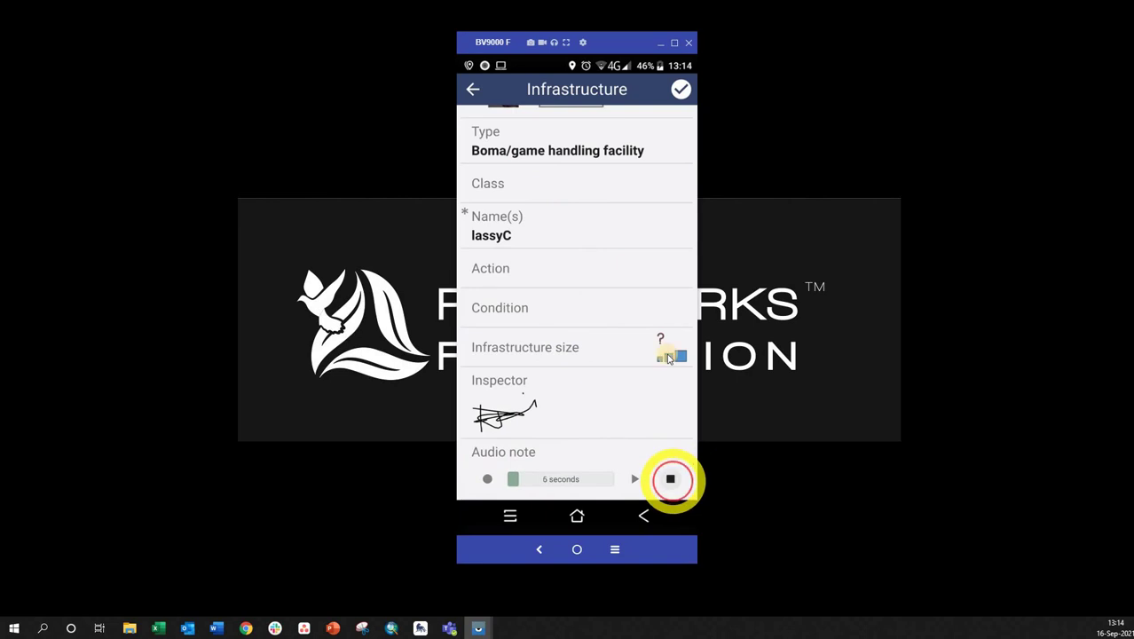
pyautogui.click(681, 91)
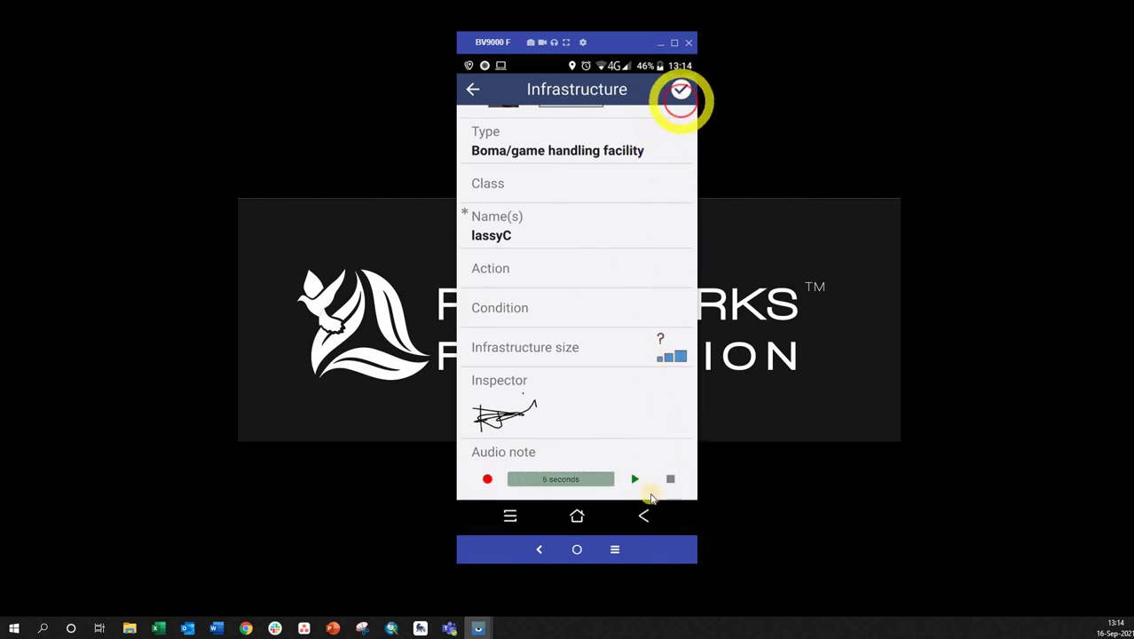
pyautogui.click(663, 479)
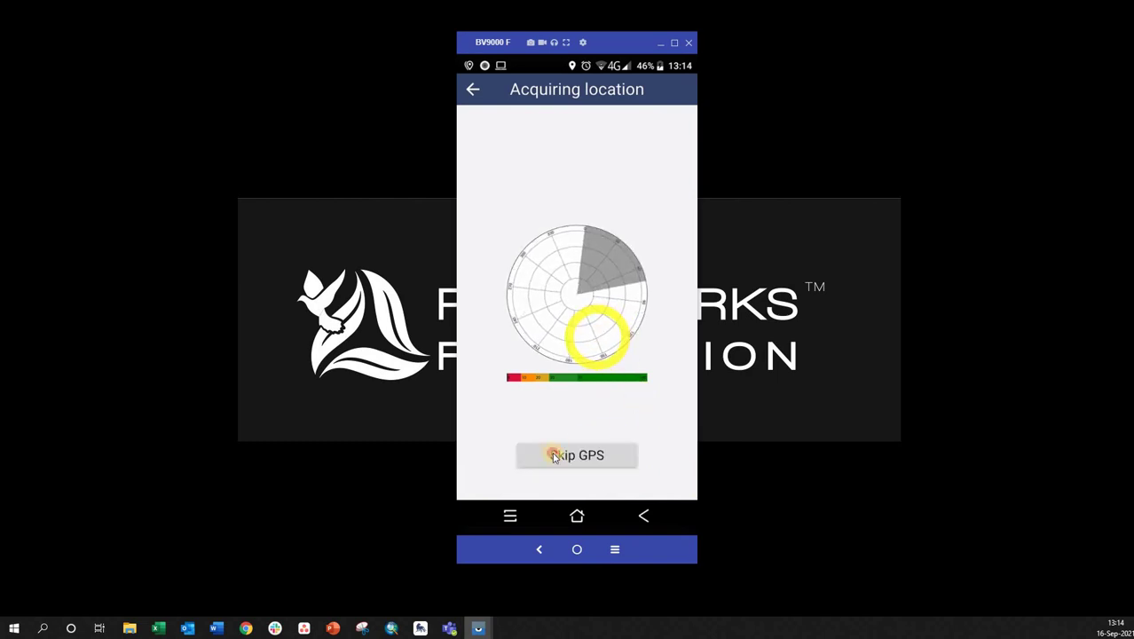
# Skip the GPS fix and set the observation's location by placing a point on the map.
pyautogui.click(552, 456)
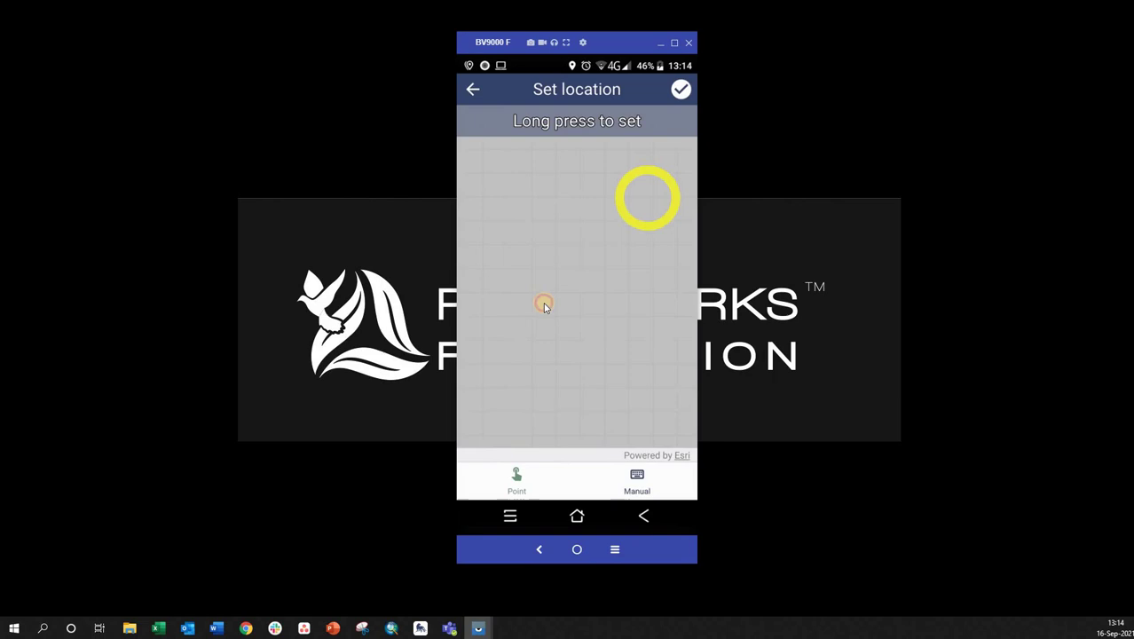
pyautogui.click(543, 302)
pyautogui.click(680, 91)
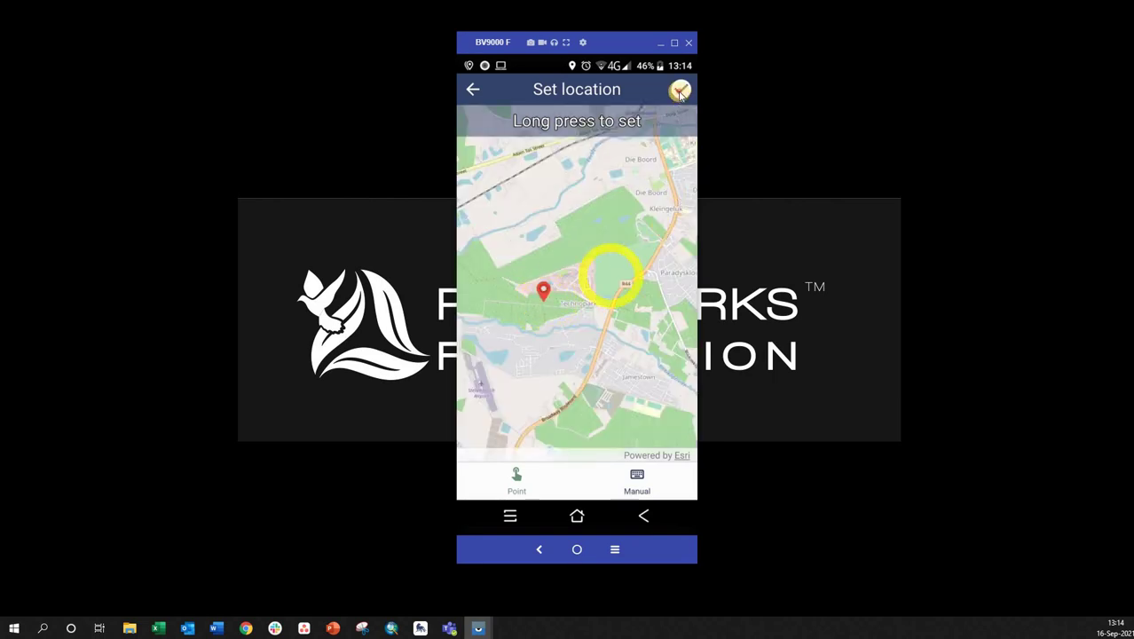